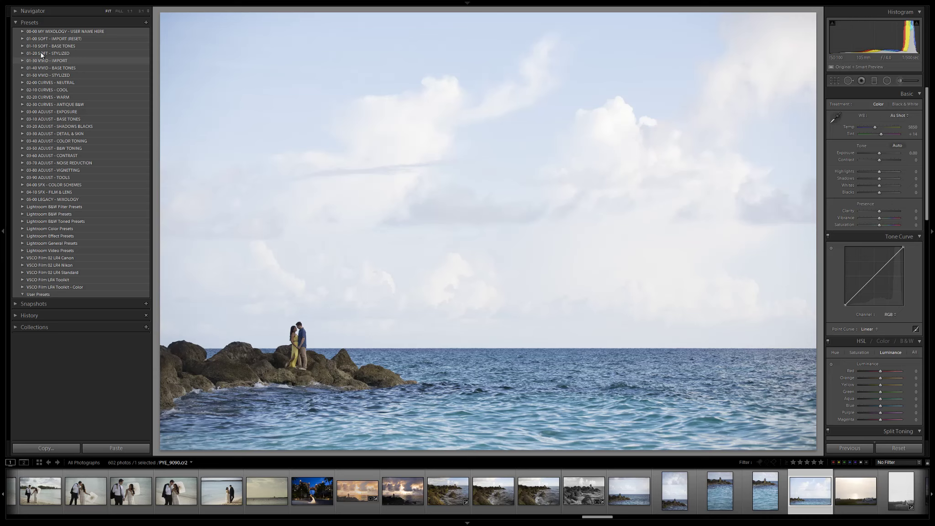
# - Try Signature Color and its Skin Desat variant on the beach couple photo, then apply Over Sat + Skin Desat
pyautogui.click(22, 39)
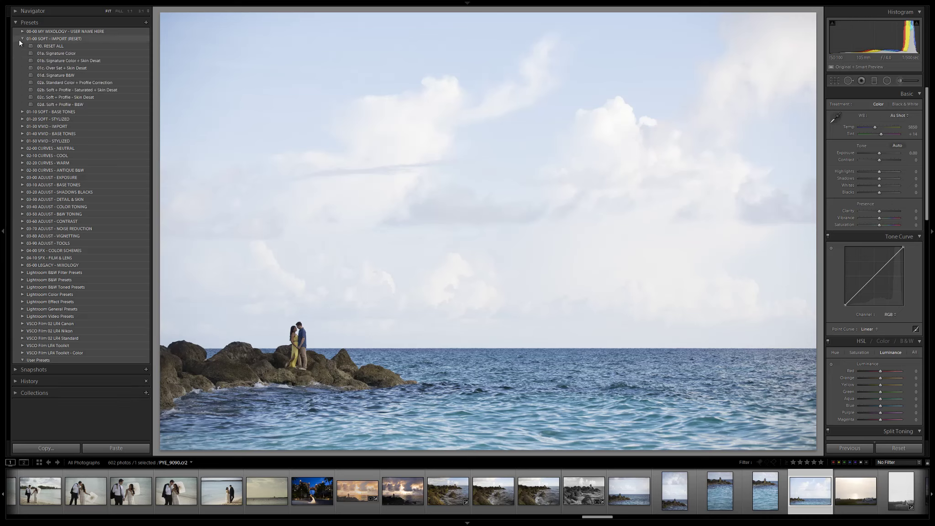
pyautogui.click(67, 53)
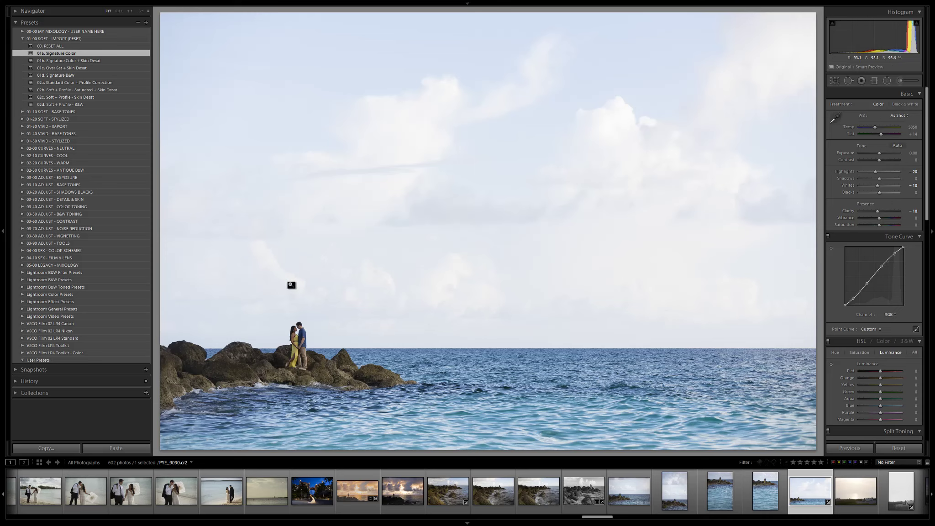
pyautogui.click(76, 55)
pyautogui.click(77, 60)
pyautogui.click(83, 56)
pyautogui.click(82, 62)
pyautogui.click(87, 55)
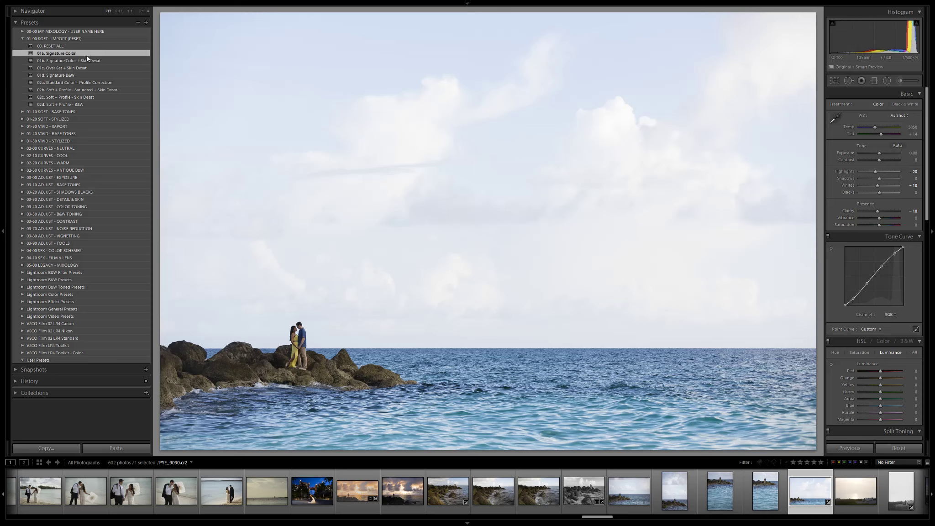
pyautogui.click(85, 61)
pyautogui.click(85, 53)
pyautogui.click(82, 62)
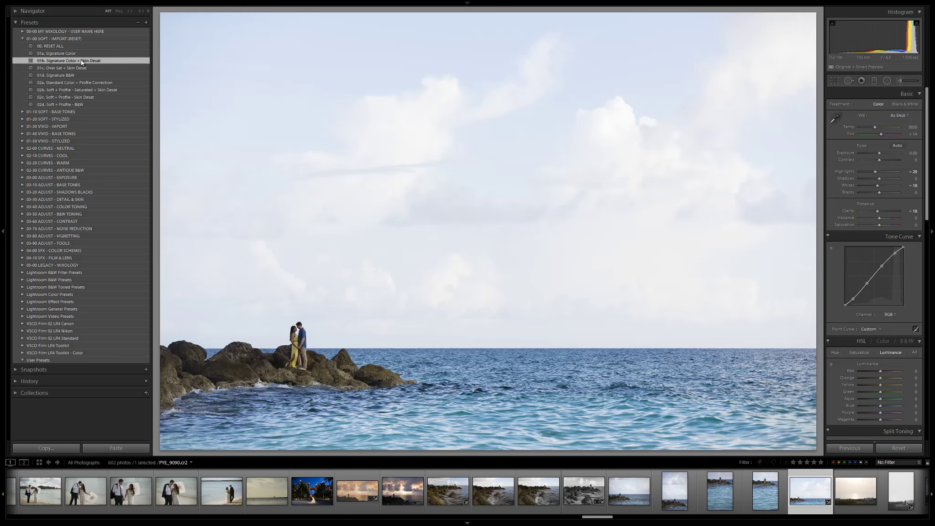
pyautogui.click(103, 68)
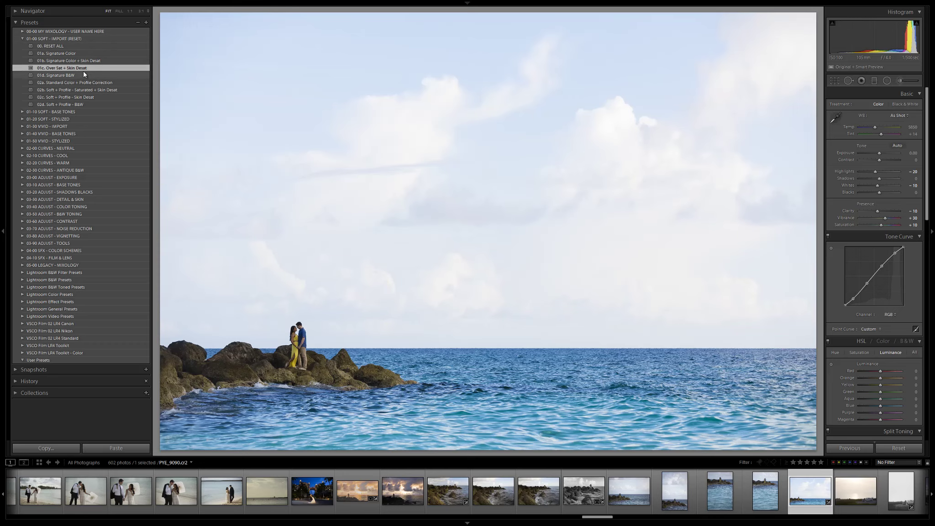
# - Compare Signature Color and Over Sat + Skin Desat at 1:1, refit, then apply 01d. Signature B&W
pyautogui.click(299, 350)
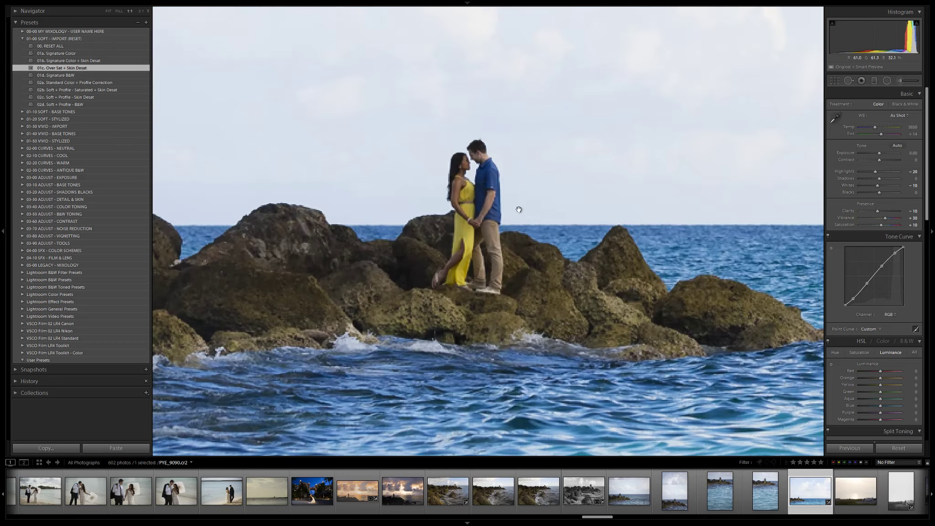
pyautogui.moveTo(518, 206); pyautogui.dragTo(458, 235)
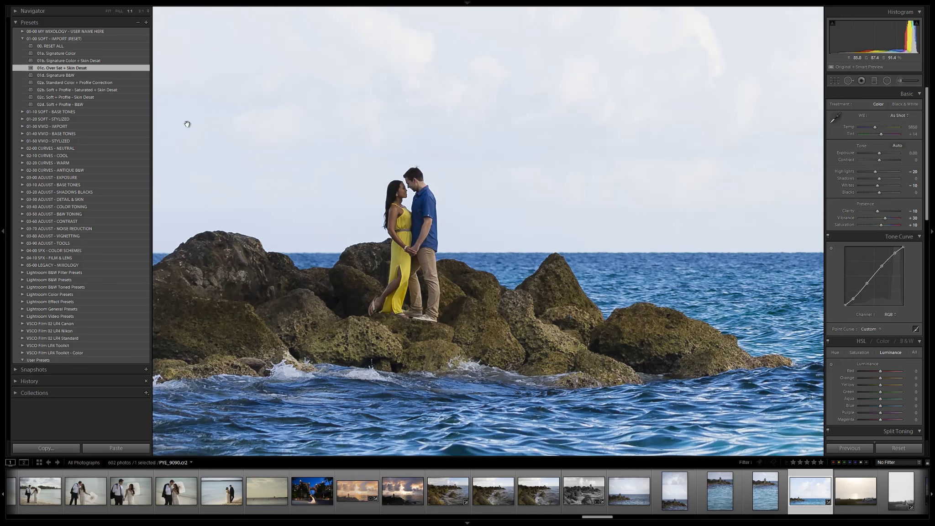
pyautogui.click(91, 52)
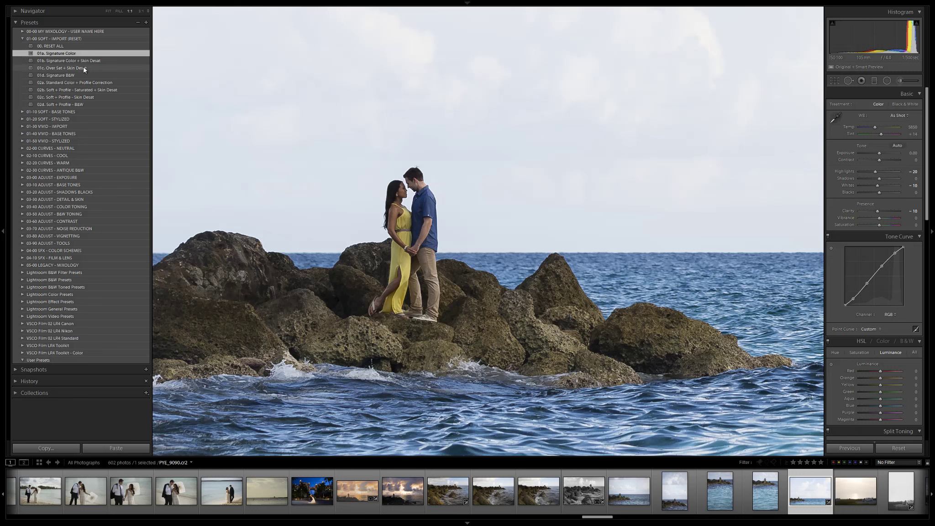
pyautogui.click(83, 68)
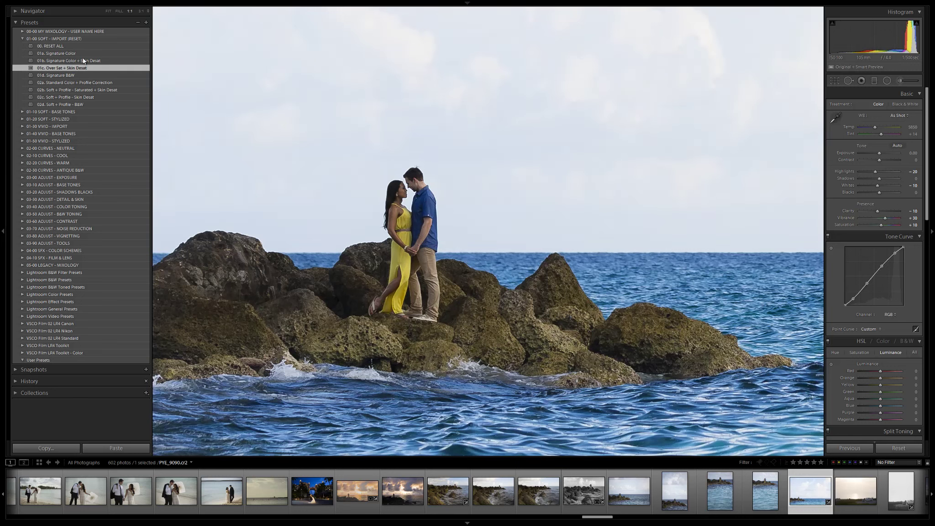
pyautogui.click(83, 53)
pyautogui.click(88, 69)
pyautogui.click(462, 148)
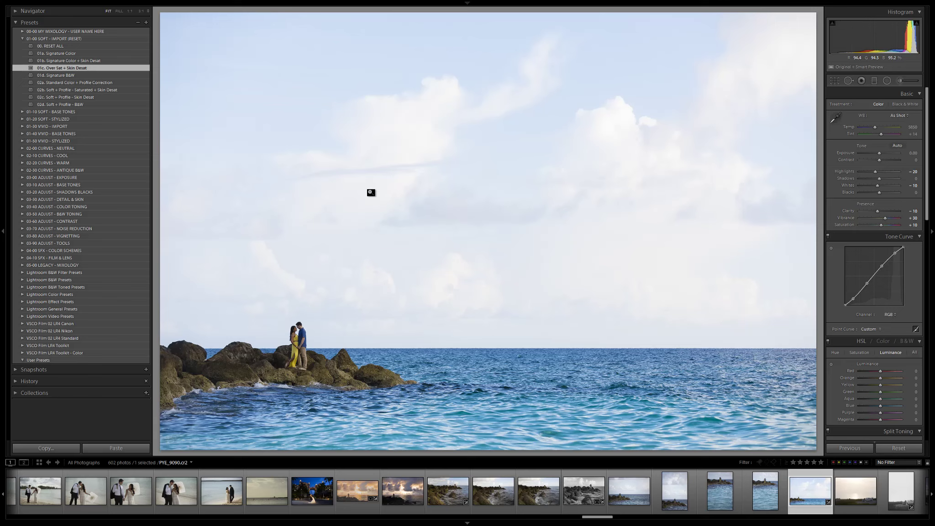
pyautogui.click(75, 76)
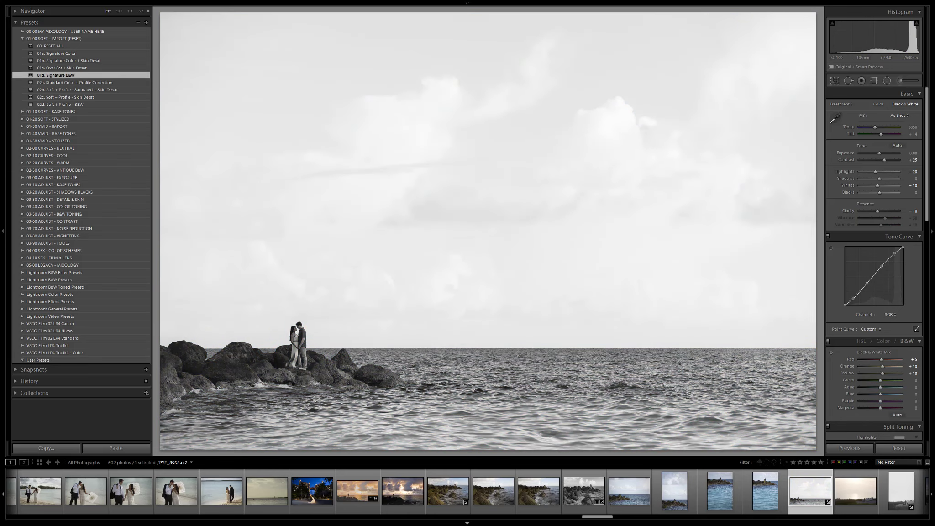
# - Open the tuxedo portrait, reset it, convert it to black and white, and make a virtual copy
pyautogui.scroll(10, 485, 488)
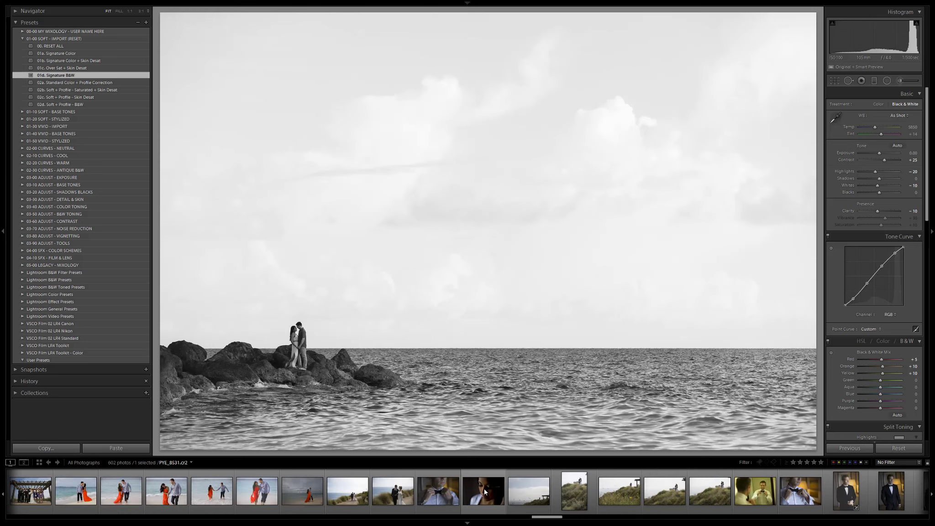
pyautogui.scroll(-6, 480, 494)
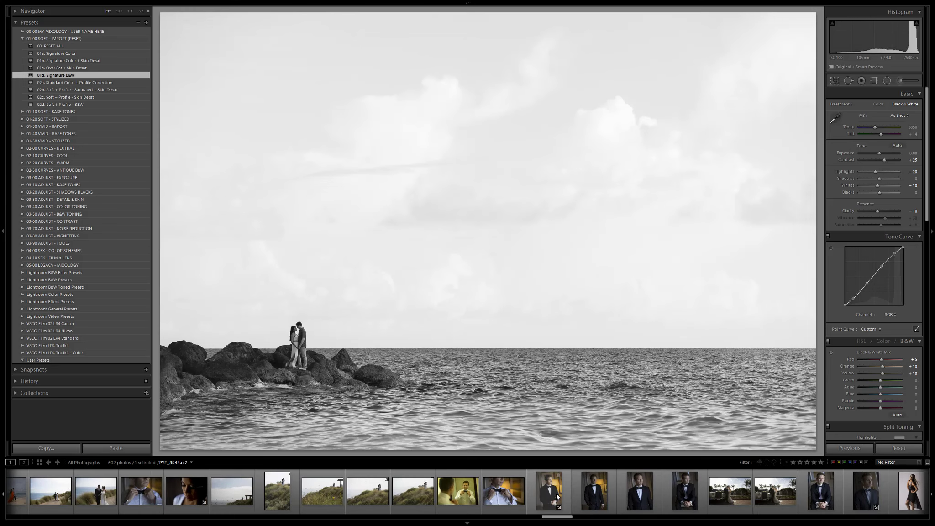
pyautogui.click(560, 477)
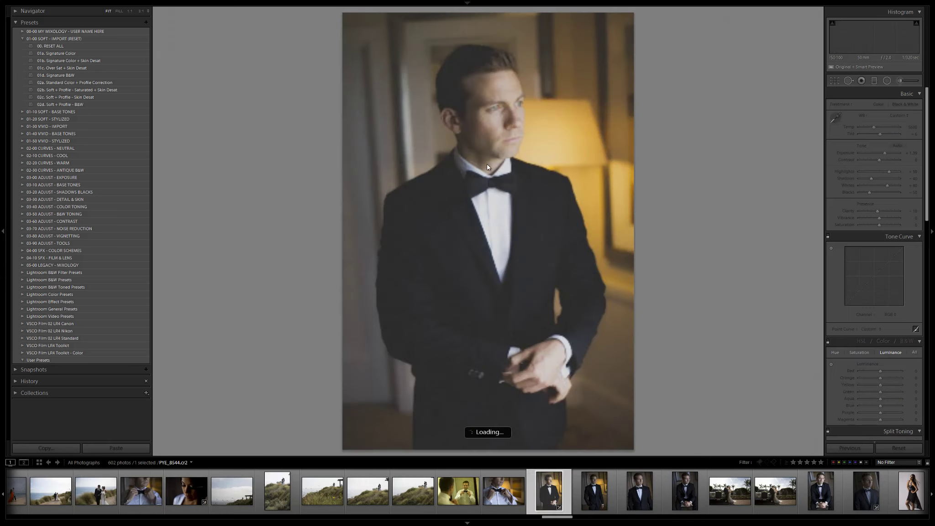
pyautogui.hotkey('ctrl', 'shift', 'r')
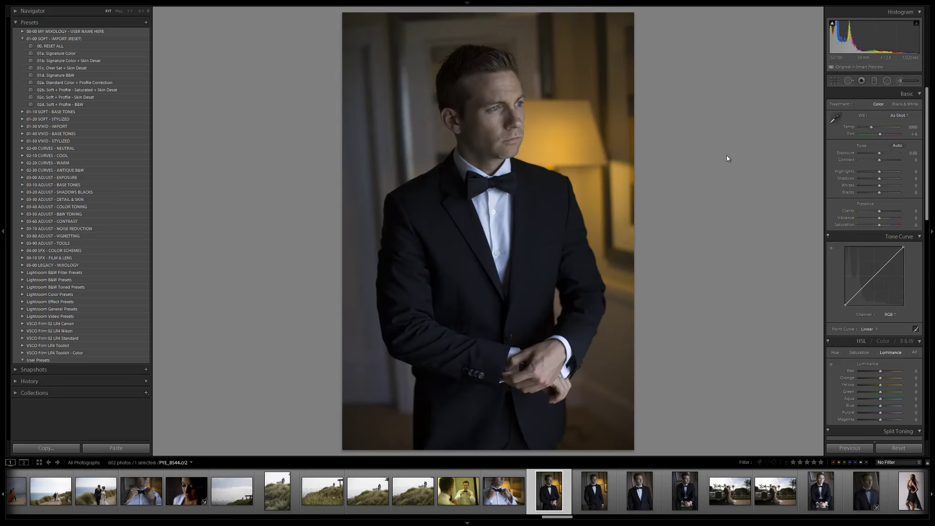
pyautogui.press('v')
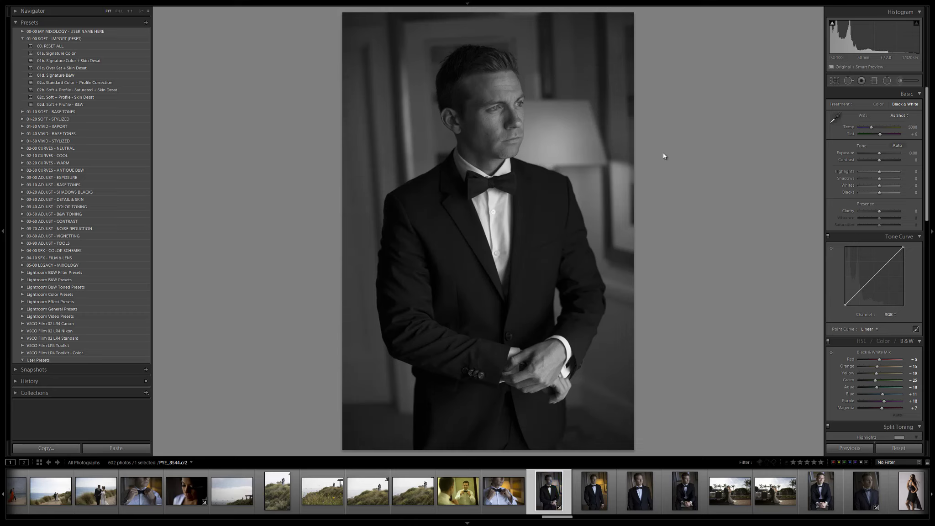
pyautogui.hotkey('ctrl', "'")
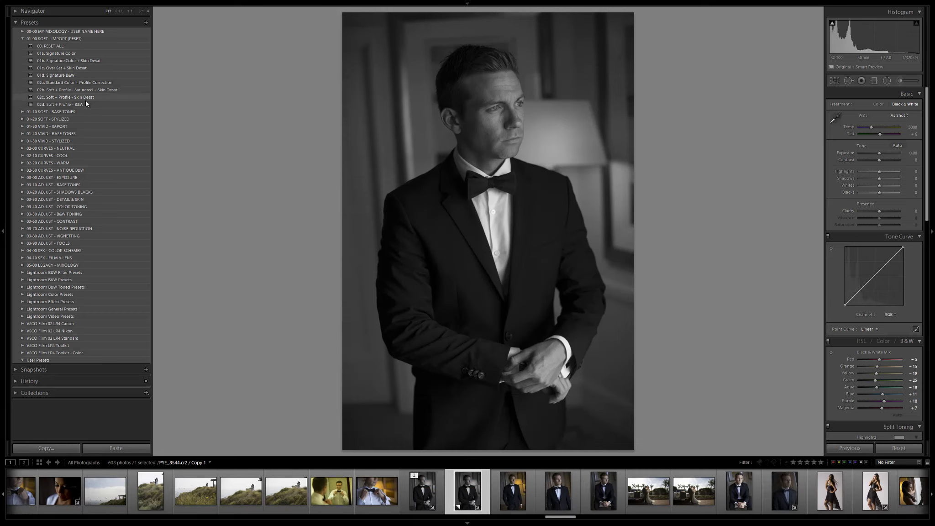
# - Apply 01d. Signature B&W to the copy, set both versions to +0.66 exposure, and select both
pyautogui.click(77, 75)
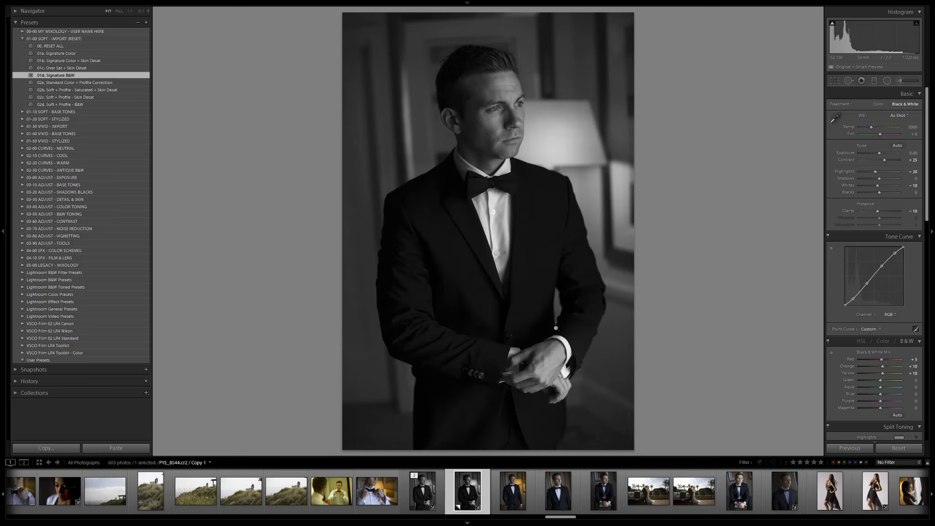
pyautogui.click(434, 508)
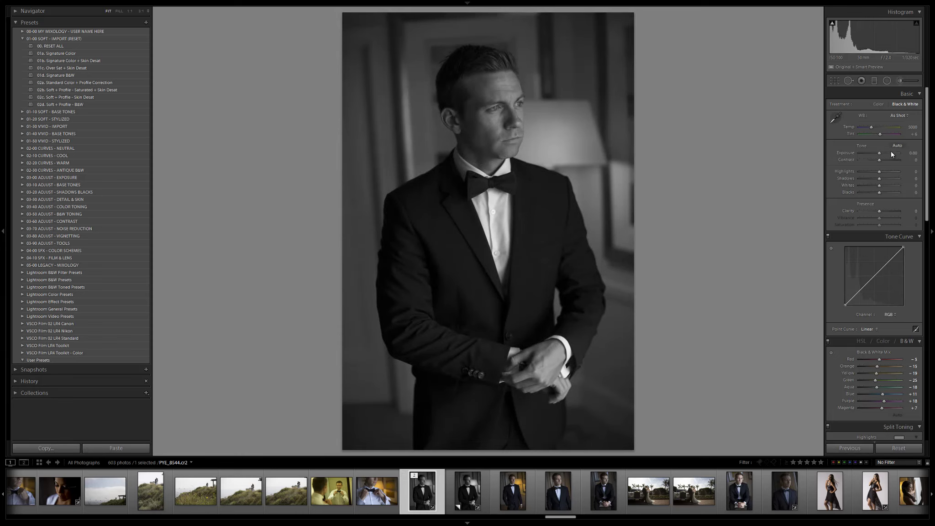
pyautogui.scroll(2, 887, 156)
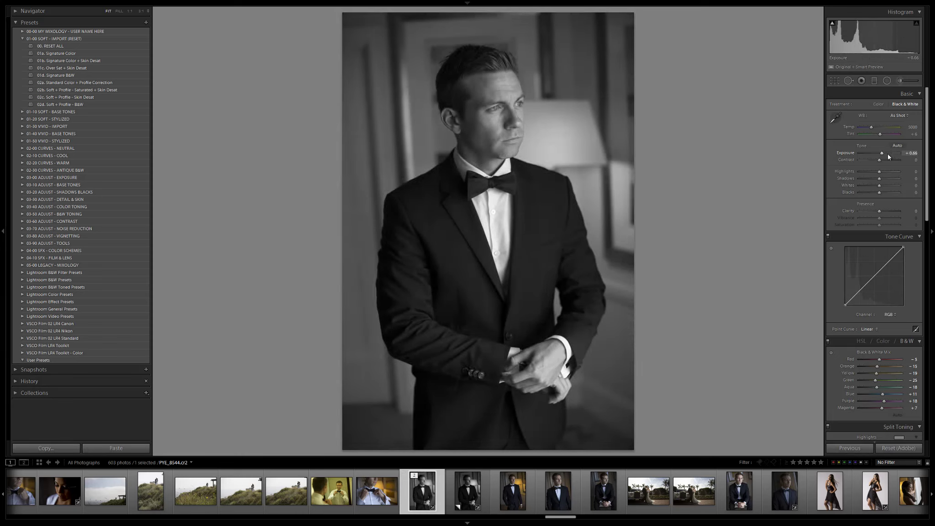
pyautogui.press('Right')
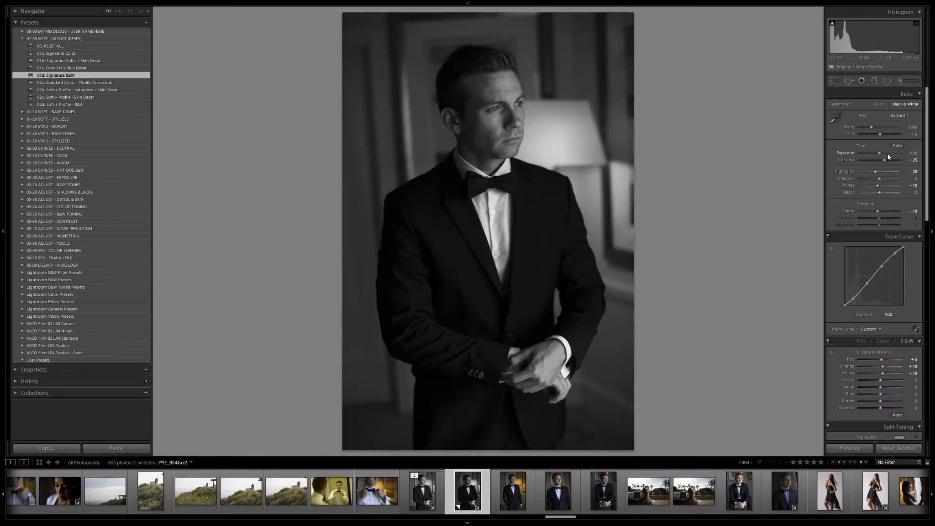
pyautogui.scroll(1, 887, 155)
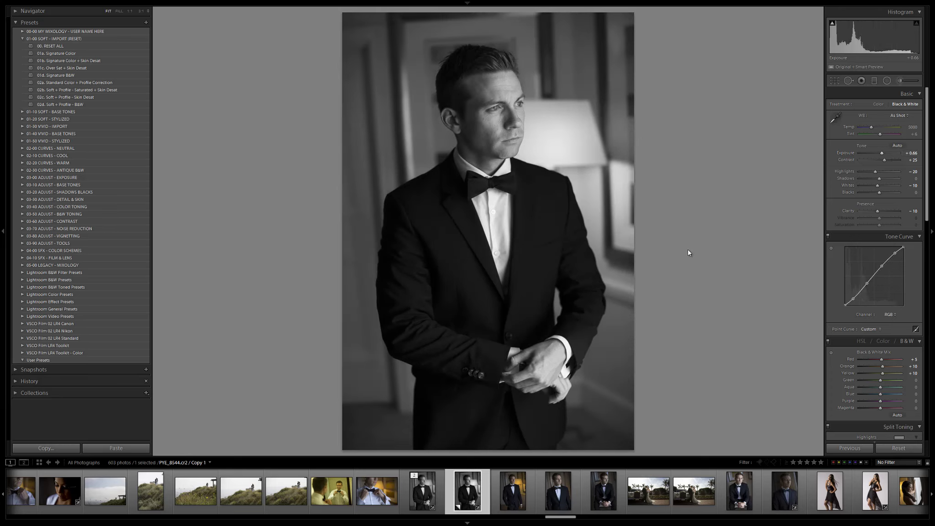
pyautogui.keyDown('ctrl'); pyautogui.click(414, 502); pyautogui.keyUp('ctrl')
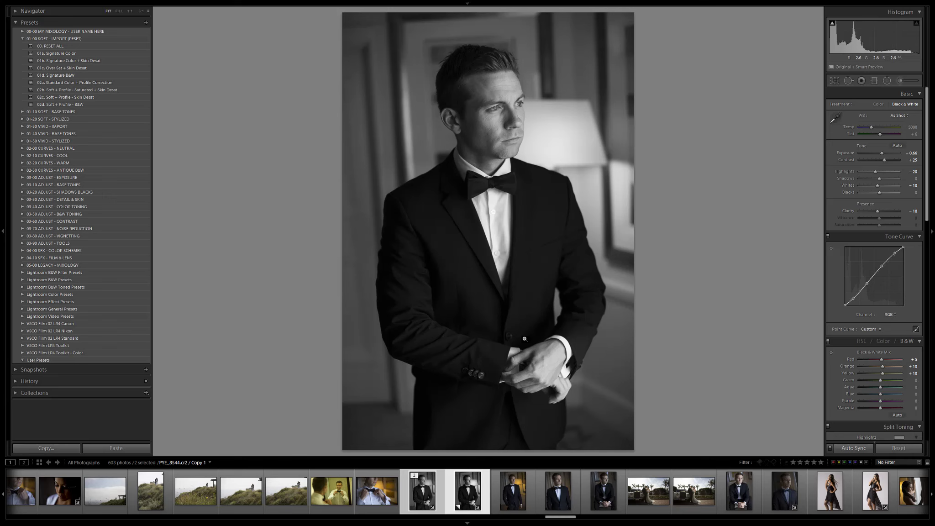
# - Compare the two tuxedo portrait versions in Survey view, then return to Develop
pyautogui.press('n')
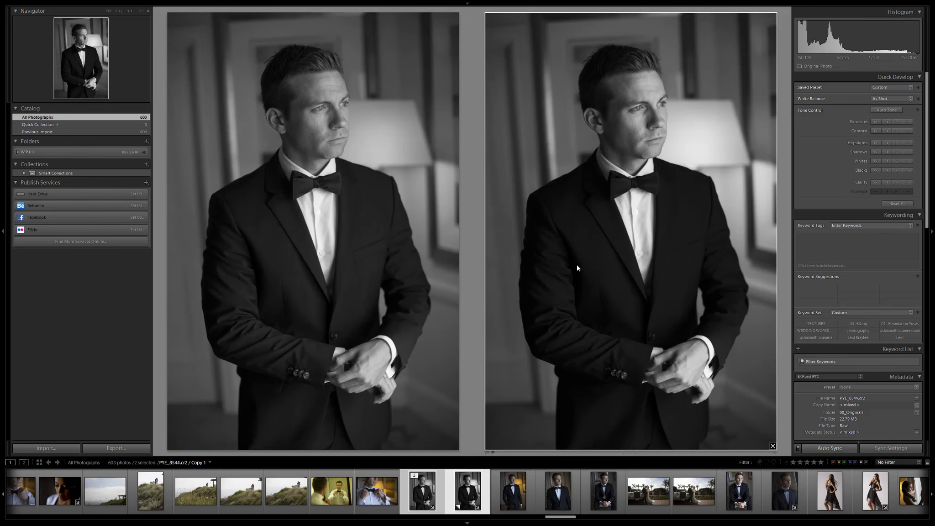
pyautogui.press('d')
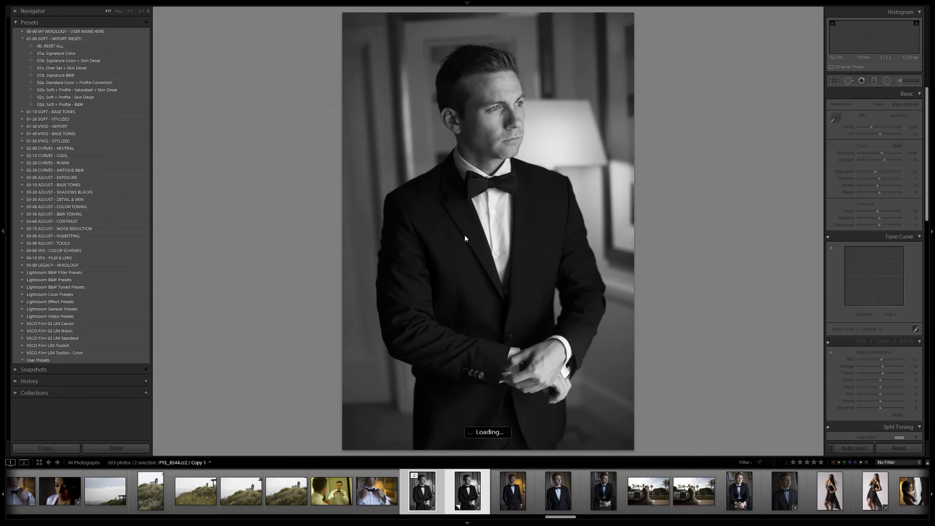
pyautogui.click(526, 479)
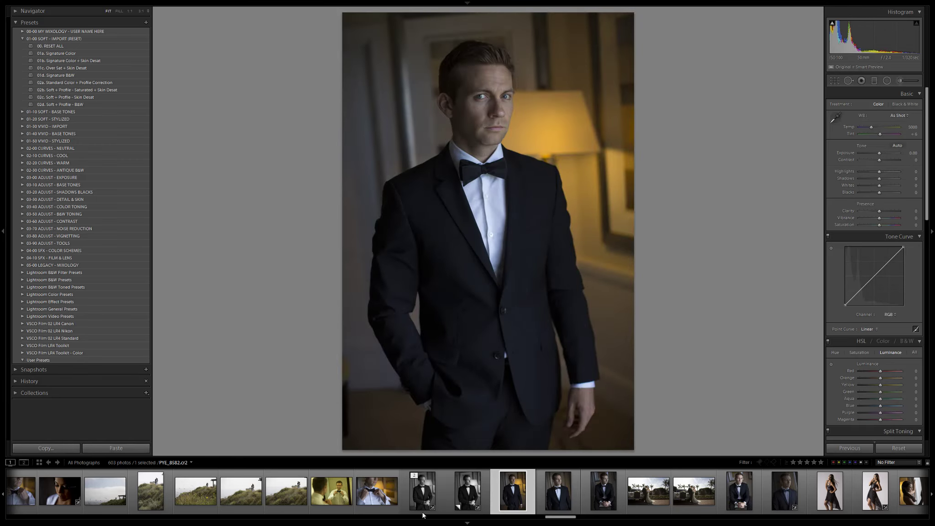
# - Open the sunset silhouette photo of the couple from the filmstrip
pyautogui.scroll(-6, 315, 502)
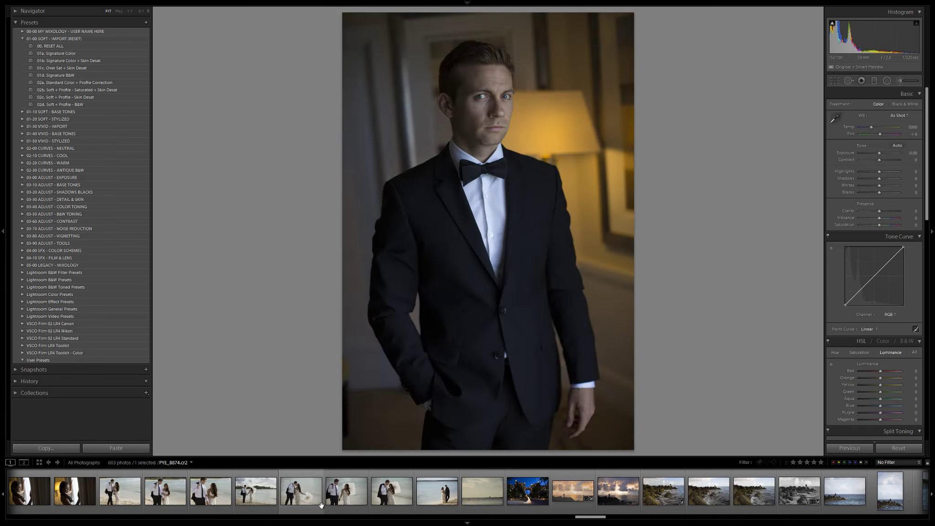
pyautogui.scroll(-6, 365, 505)
pyautogui.scroll(6, 404, 504)
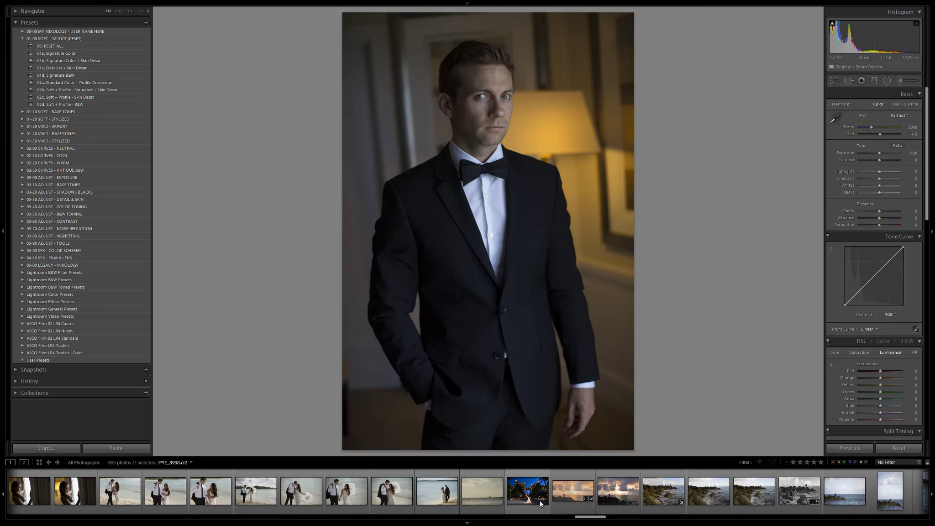
pyautogui.click(567, 495)
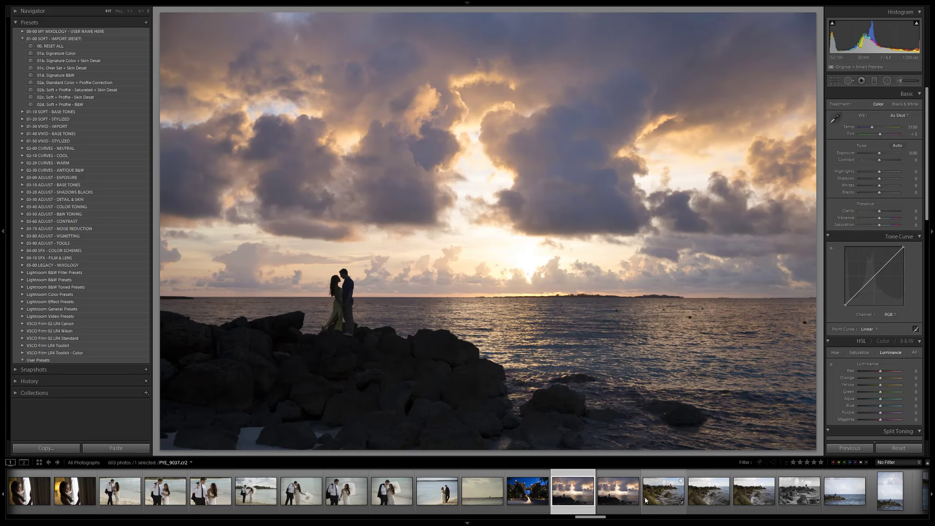
# - Reset the rocky-shore photo and try Signature Color, then the 13b–13d HDR presets, ending on 13c. HDR ++
pyautogui.click(654, 498)
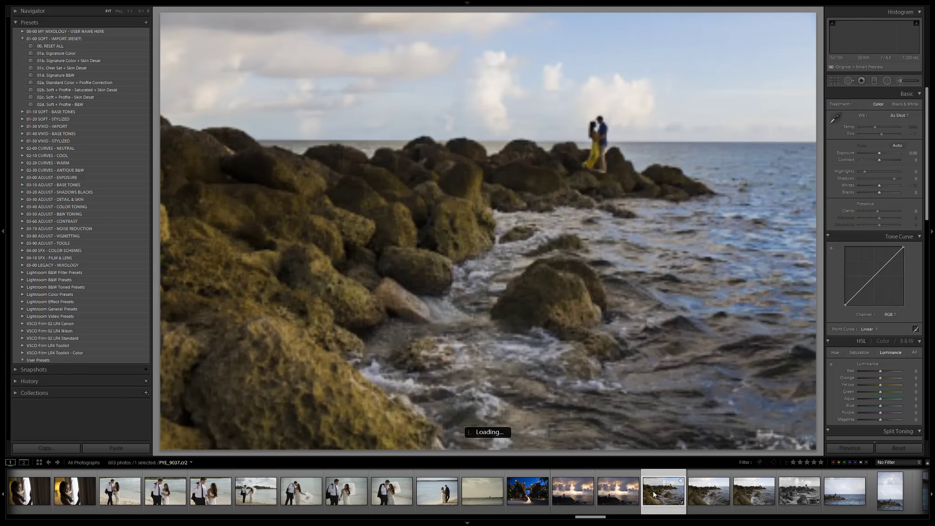
pyautogui.hotkey('ctrl', 'shift', 'r')
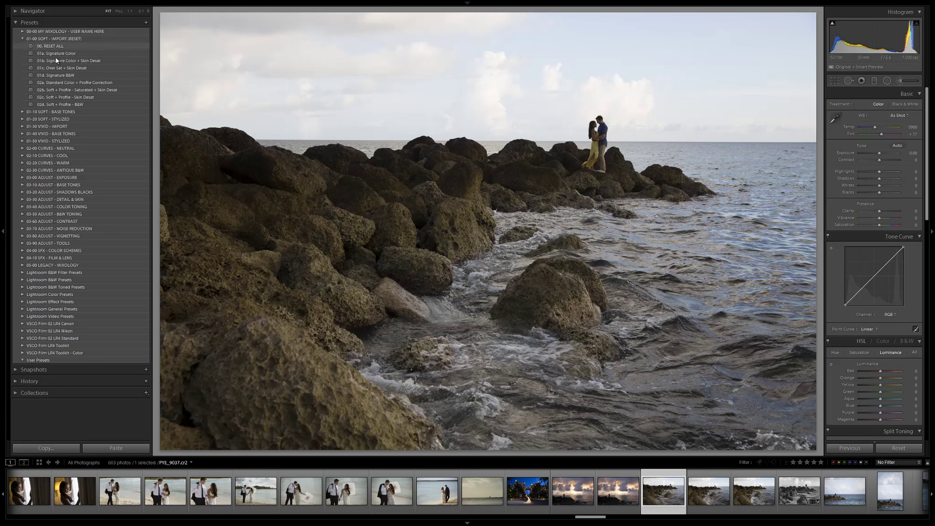
pyautogui.click(74, 54)
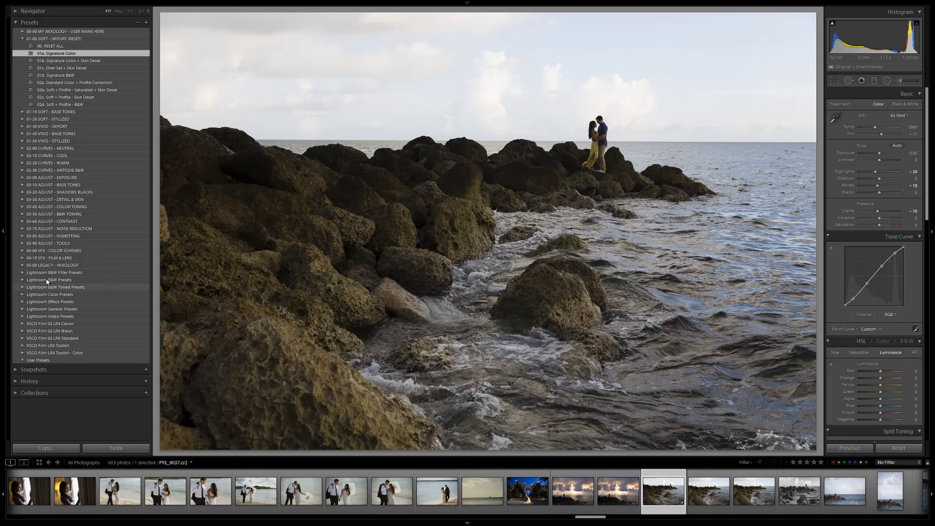
pyautogui.click(21, 111)
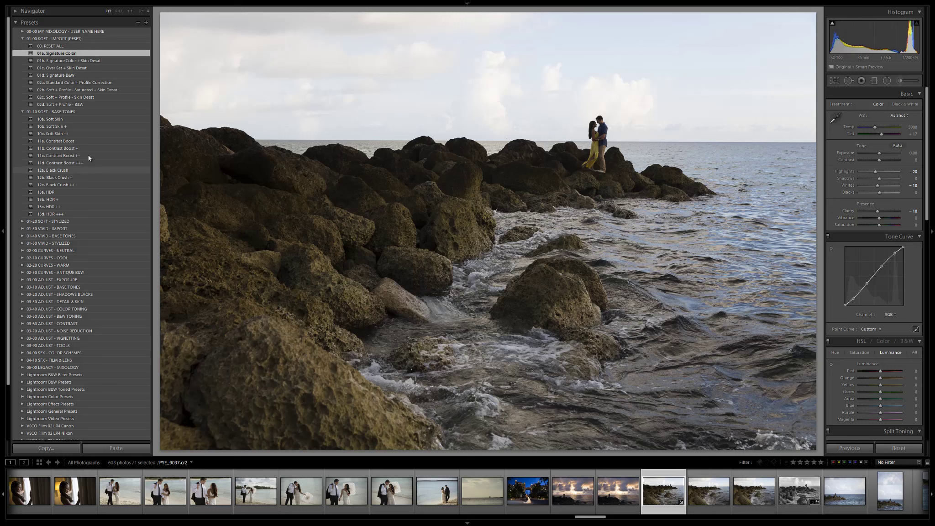
pyautogui.click(89, 198)
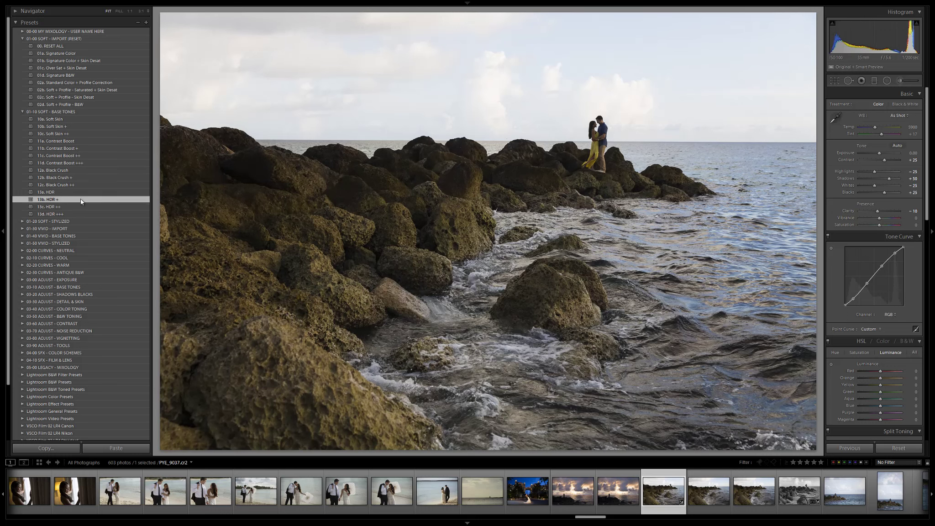
pyautogui.click(74, 207)
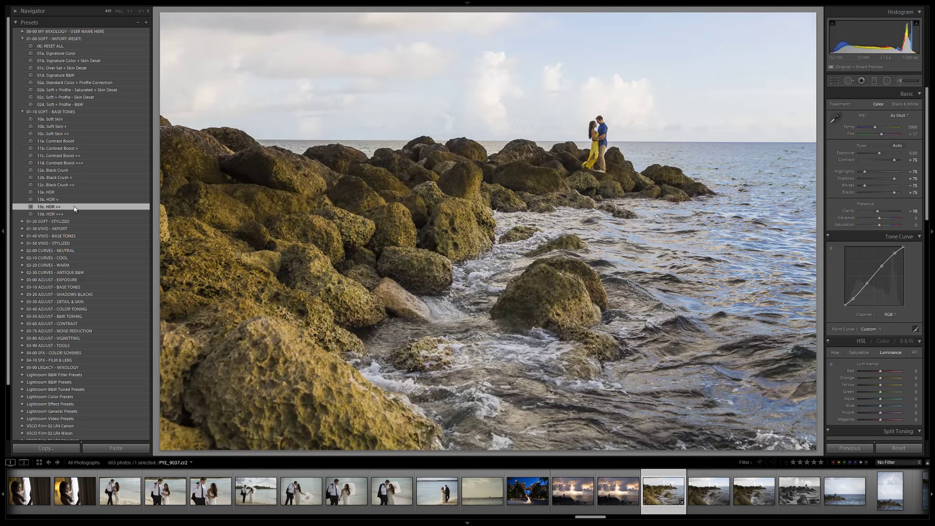
pyautogui.click(51, 215)
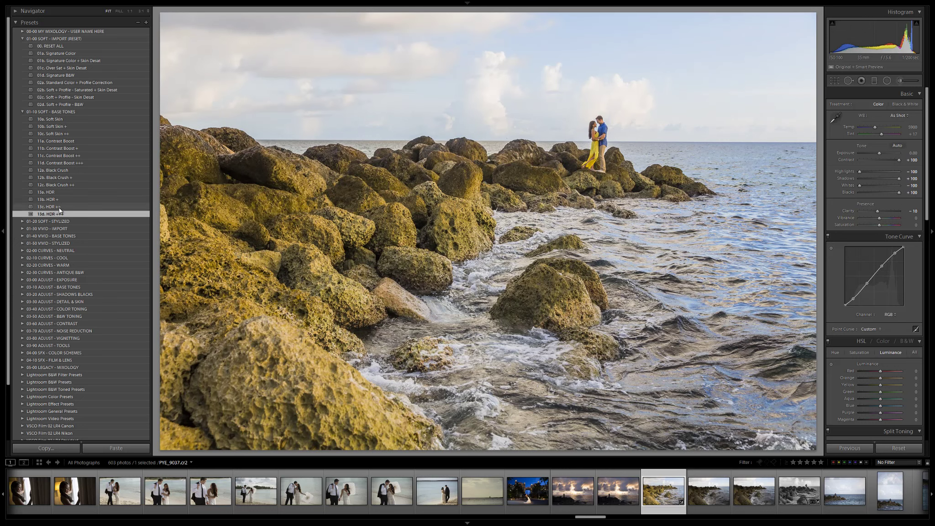
pyautogui.click(59, 208)
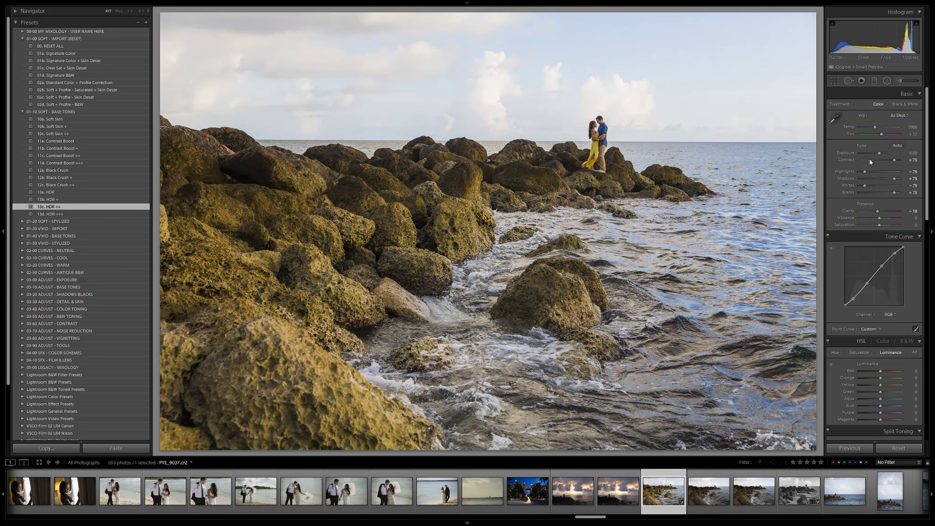
# - Lower exposure to -0.30 and apply the 11a. Contrast Boost preset
pyautogui.moveTo(879, 153); pyautogui.dragTo(878, 153)
pyautogui.press('Down')
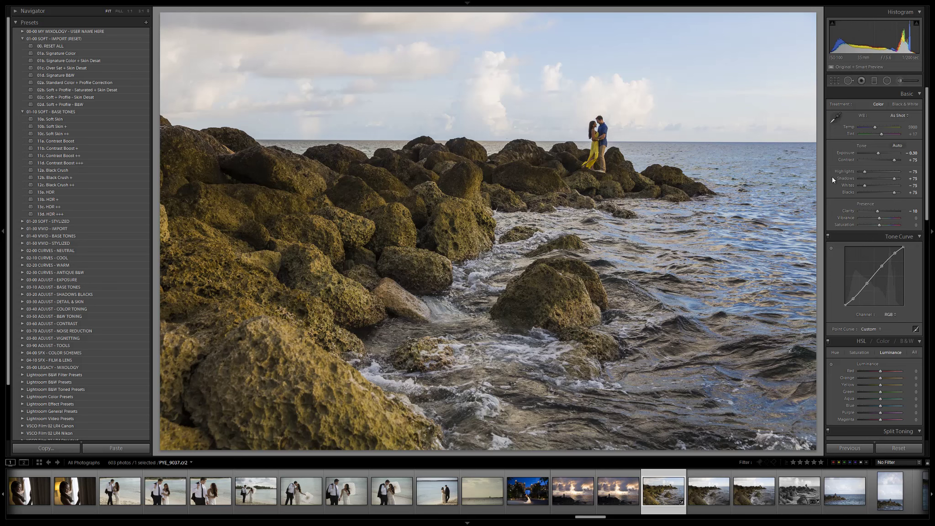
pyautogui.click(86, 142)
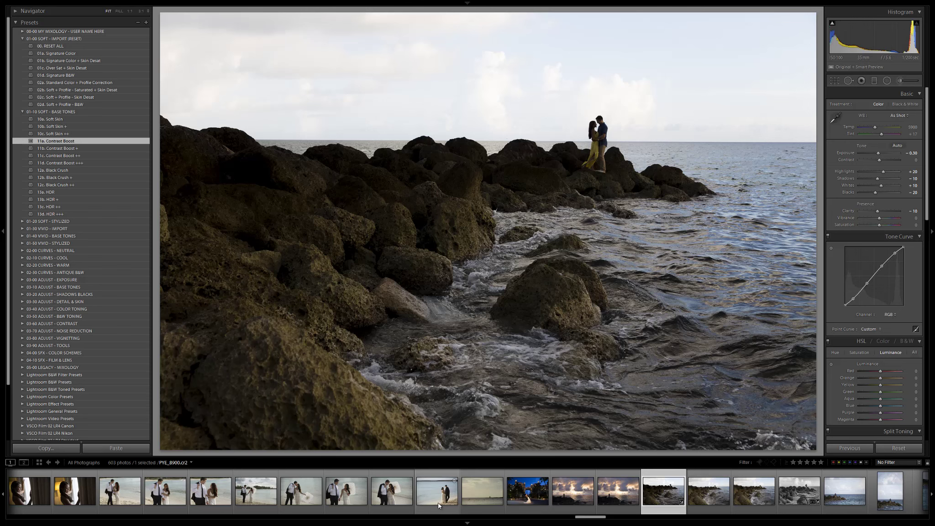
pyautogui.scroll(10, 440, 493)
pyautogui.scroll(15, 437, 504)
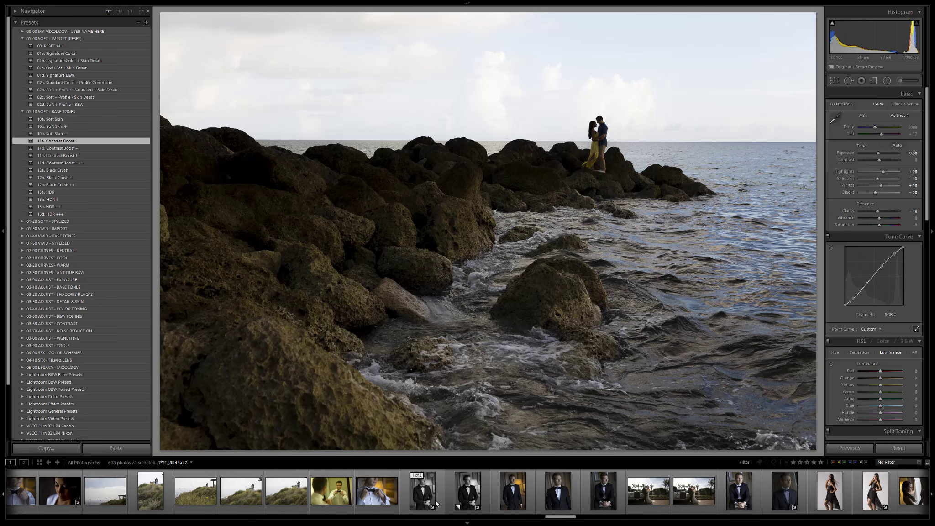
pyautogui.scroll(15, 436, 504)
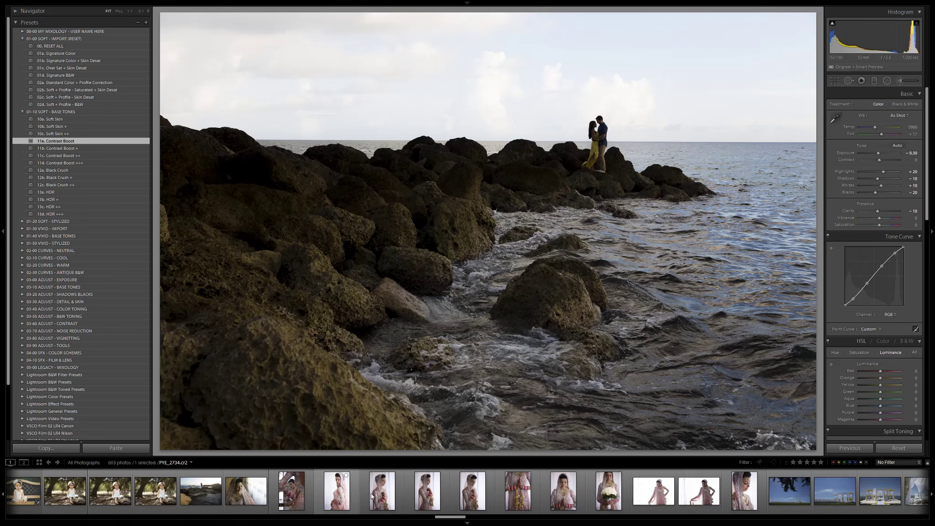
# - Apply Signature Color and 10a–10c Soft Skin presets to the bride, rate one star, exposure +0.30
pyautogui.click(470, 492)
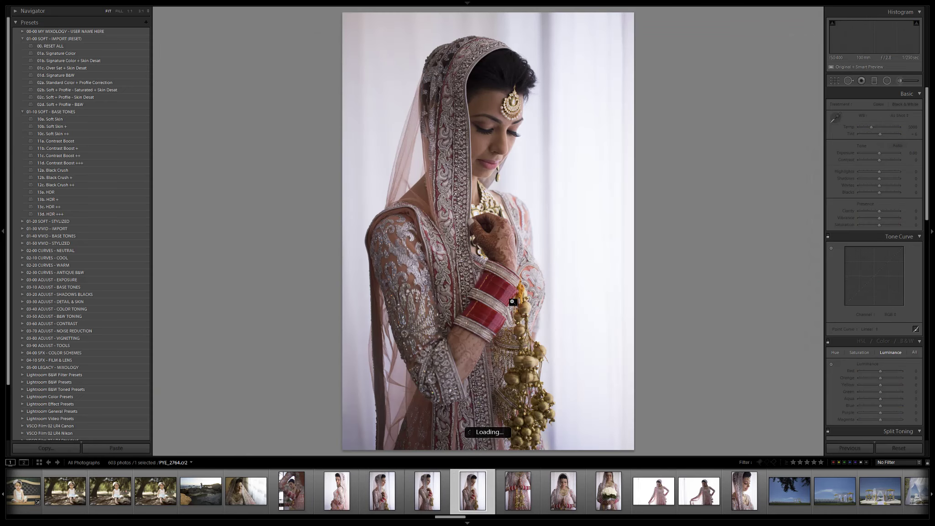
pyautogui.click(91, 53)
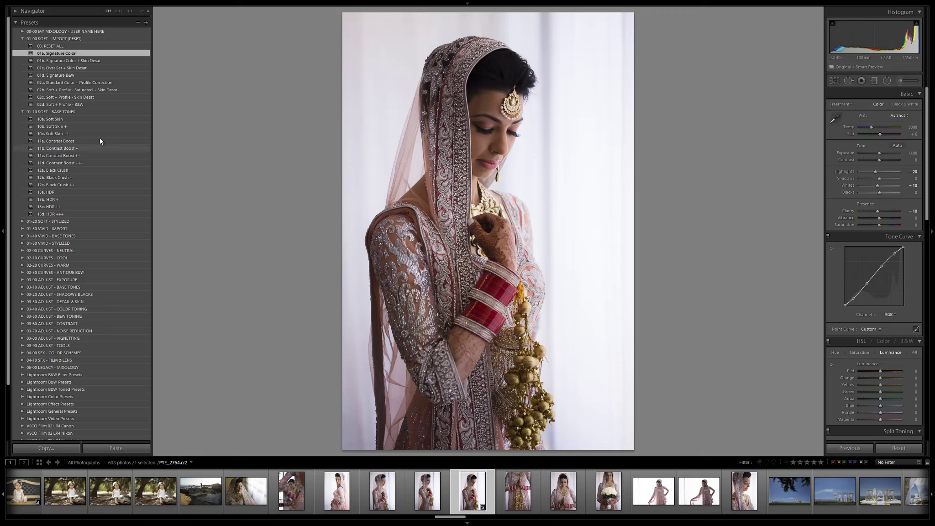
pyautogui.click(85, 120)
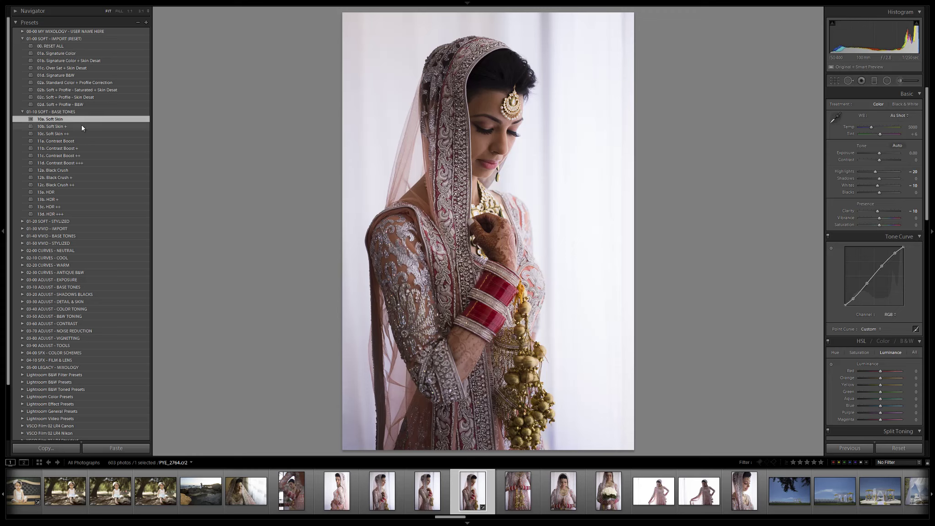
pyautogui.click(80, 126)
pyautogui.click(80, 133)
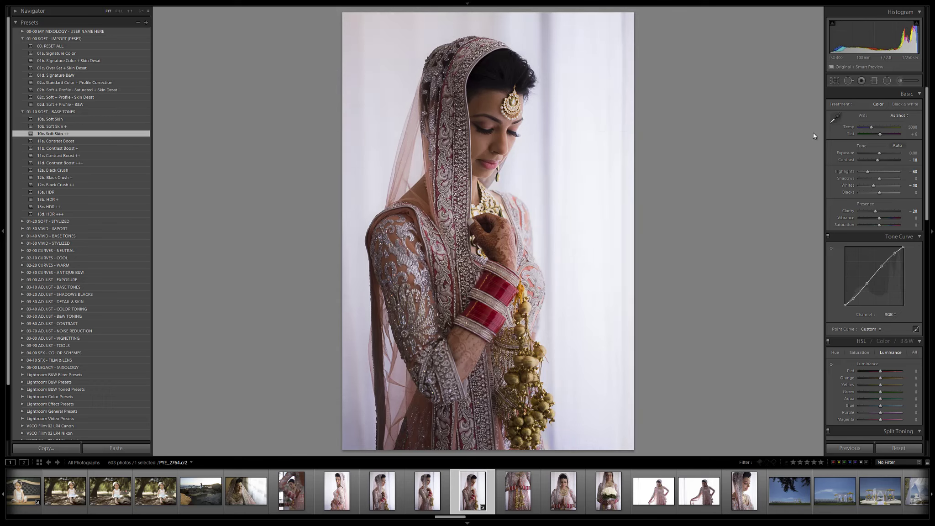
pyautogui.press('1')
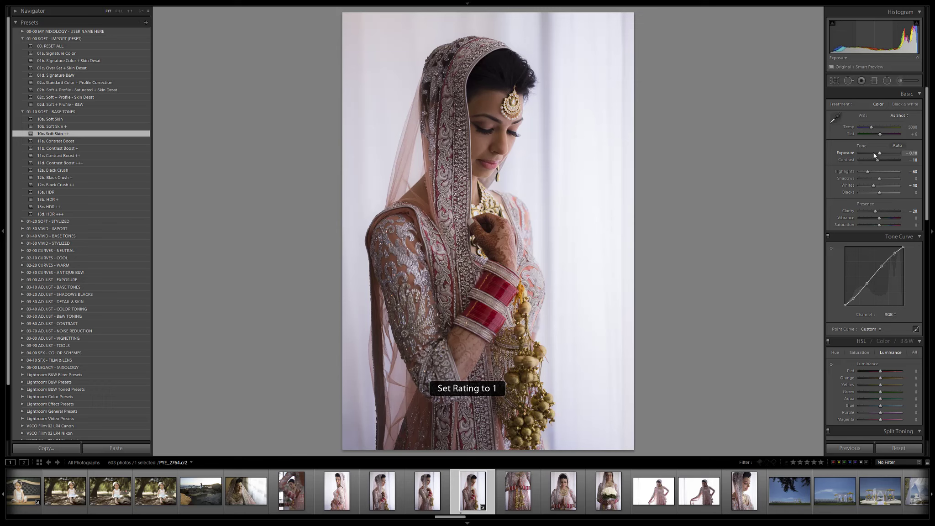
pyautogui.press('Up')
pyautogui.press('Up')
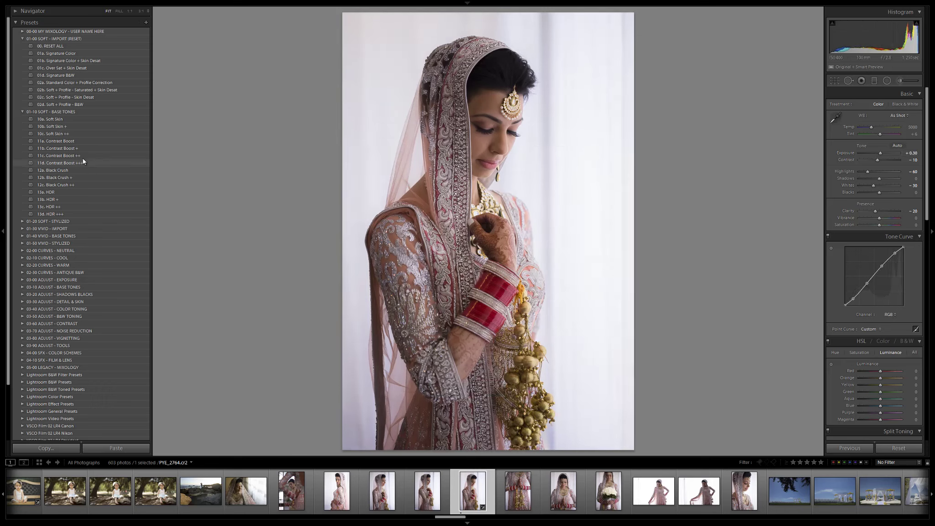
# - Apply 01d. Signature B&W to the bride, compare 11a–11c Contrast Boost, and keep 11b. Contrast Boost +
pyautogui.click(105, 76)
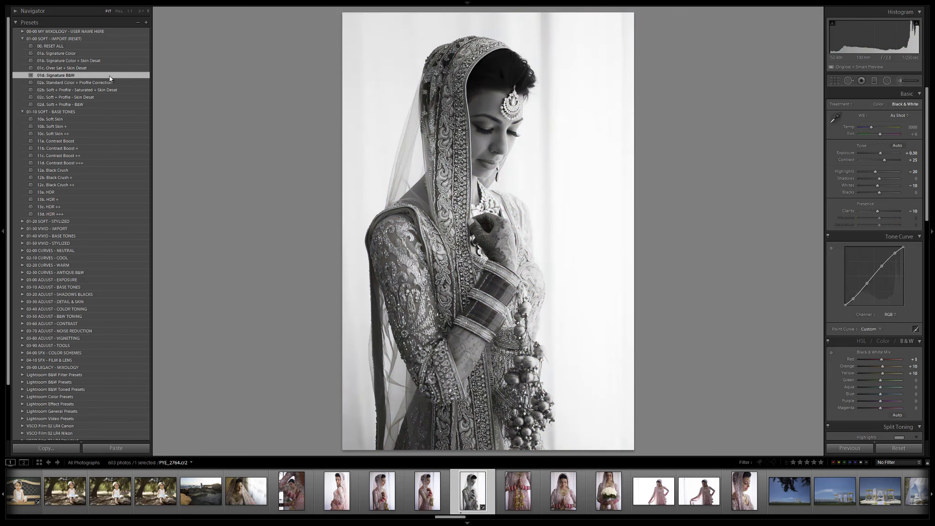
pyautogui.click(66, 141)
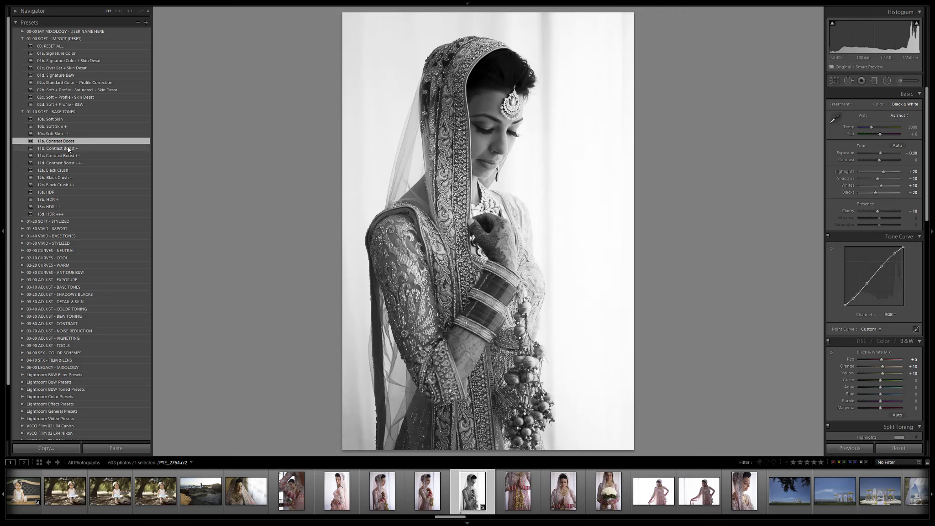
pyautogui.click(67, 149)
pyautogui.click(69, 156)
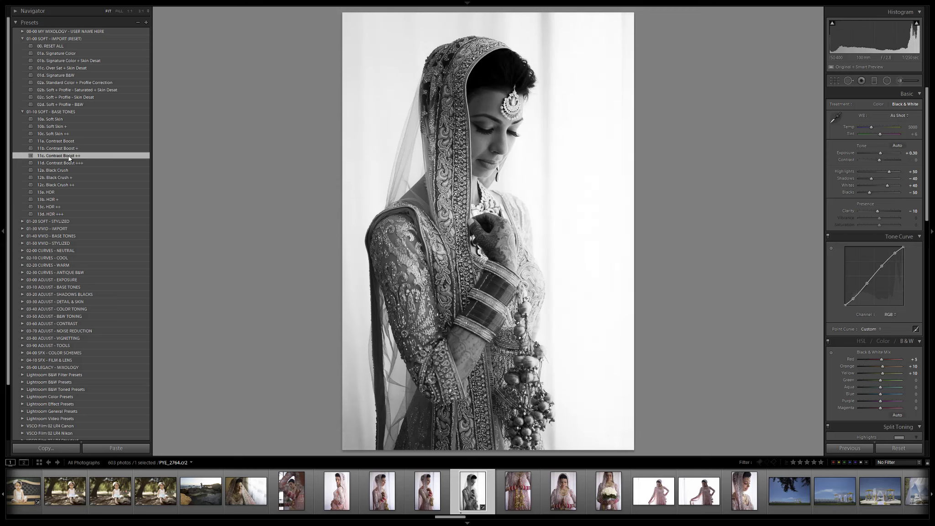
pyautogui.click(76, 149)
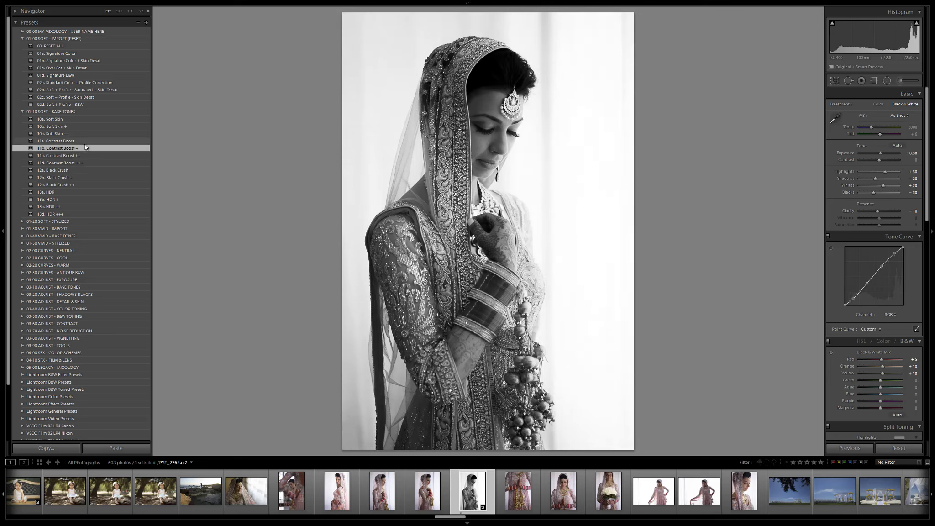
pyautogui.scroll(5, 242, 498)
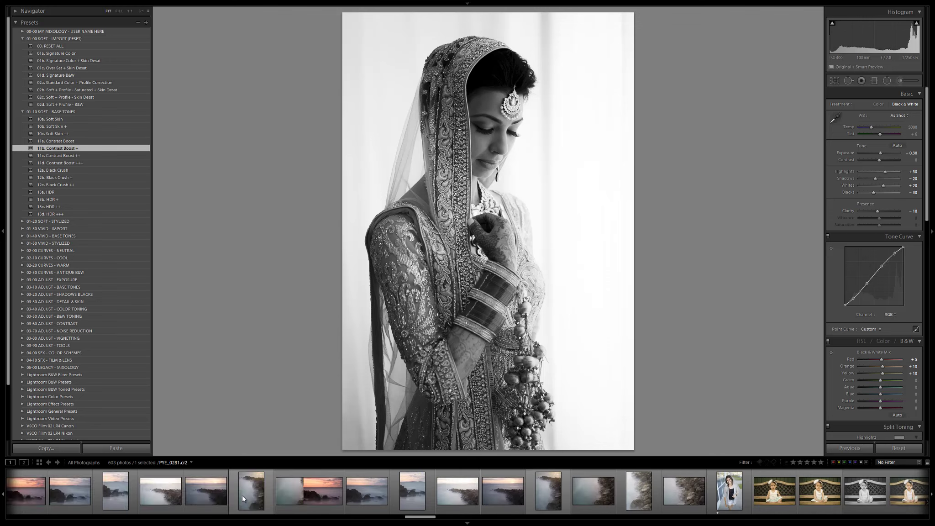
pyautogui.scroll(10, 243, 499)
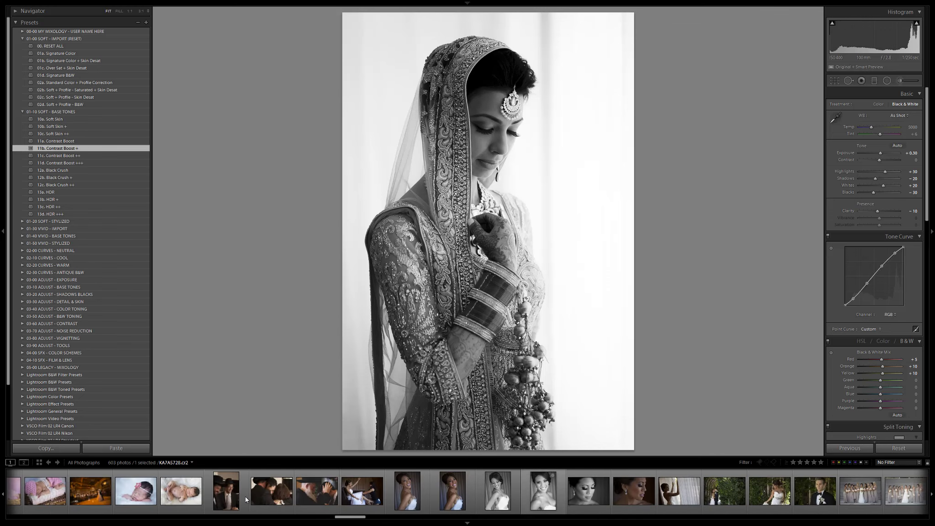
pyautogui.scroll(10, 245, 499)
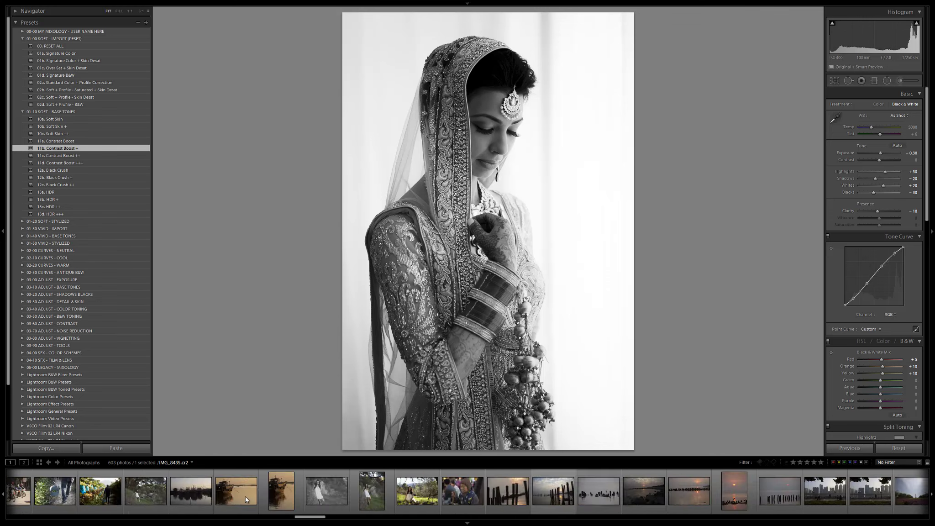
pyautogui.scroll(5, 245, 498)
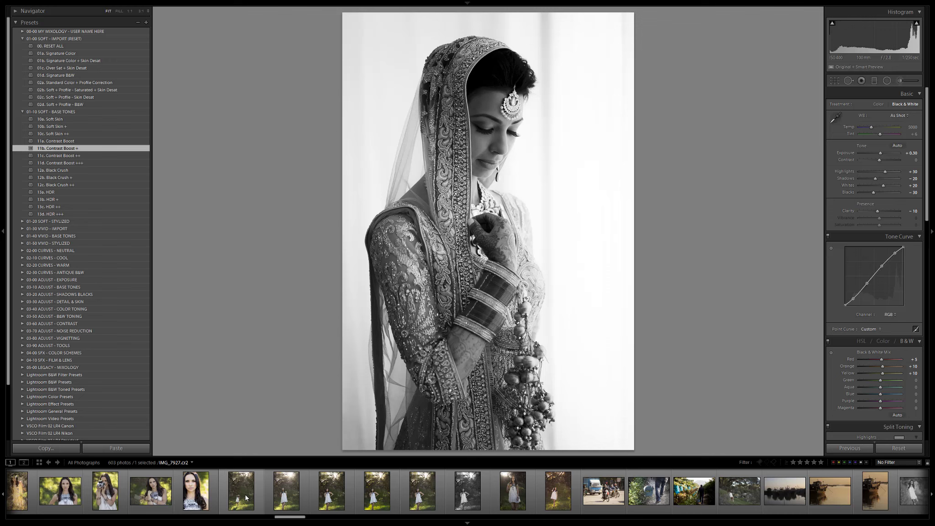
# - Open the long-haired woman's portrait and apply 01d. Signature B&W, stepping up to 12c. Black Crush ++
pyautogui.click(195, 490)
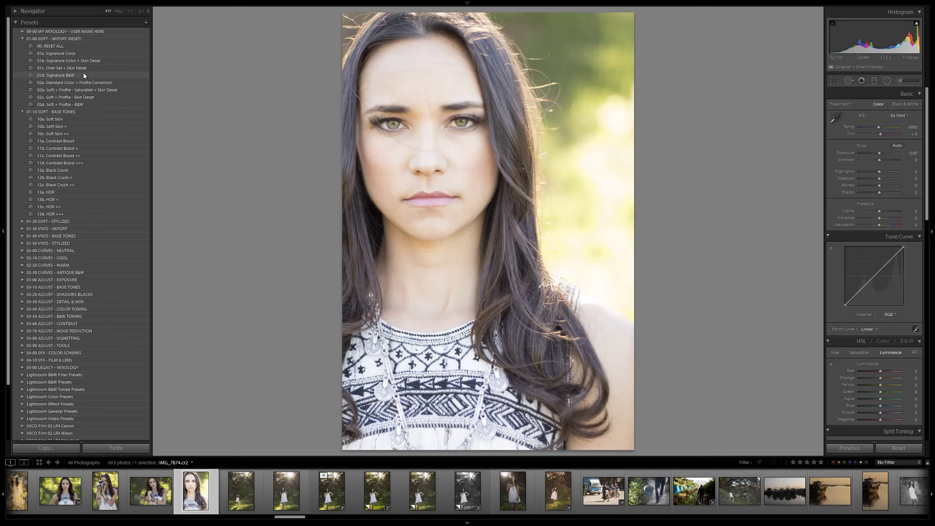
pyautogui.click(84, 75)
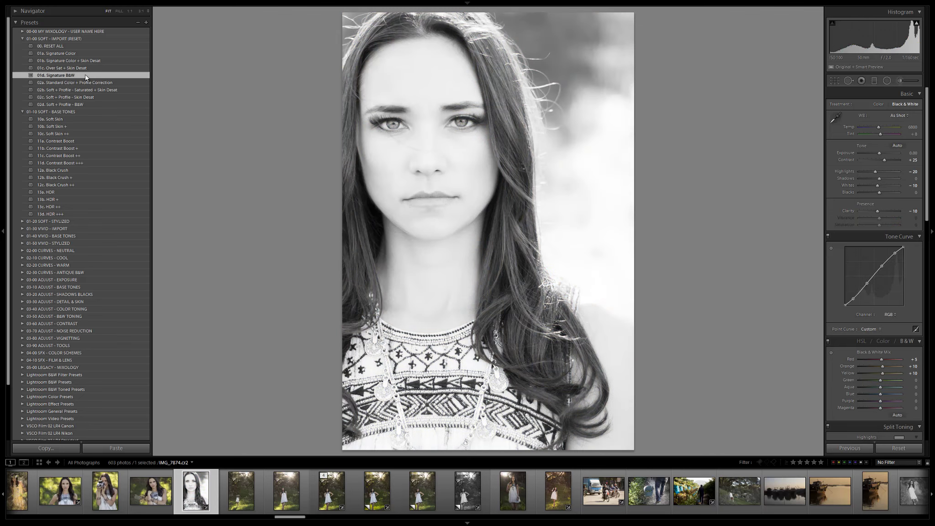
pyautogui.click(69, 170)
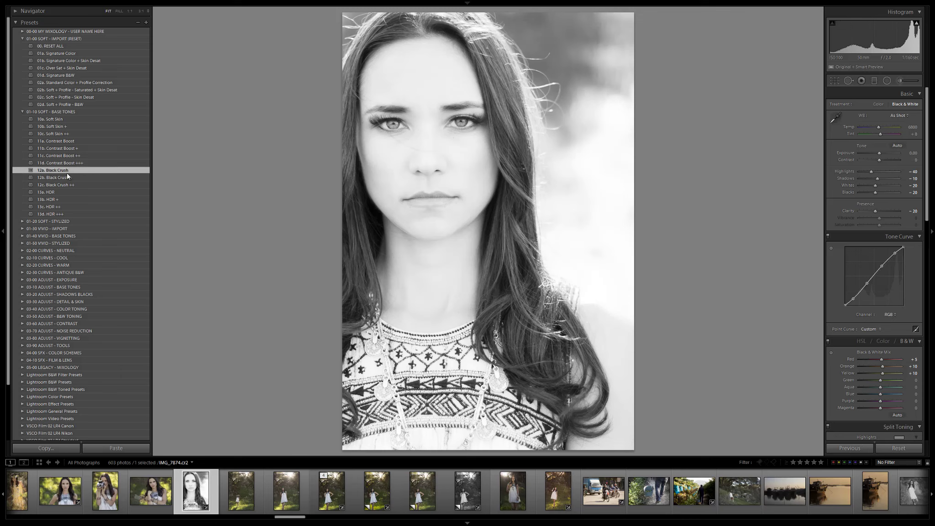
pyautogui.click(68, 177)
pyautogui.click(70, 185)
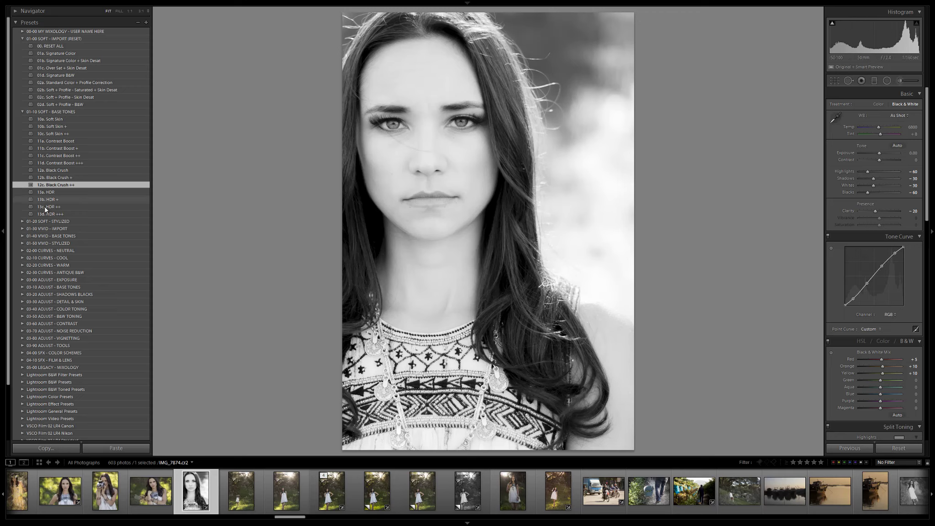
pyautogui.click(21, 221)
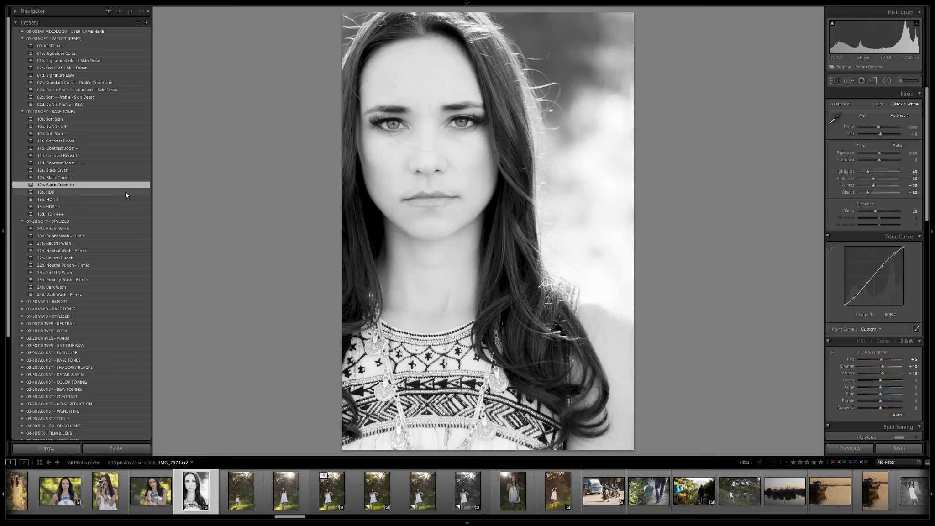
# - Compare the Bright, Neutral and Punch wash looks, keep 23a. Punchy Wash, and make a virtual copy
pyautogui.click(94, 228)
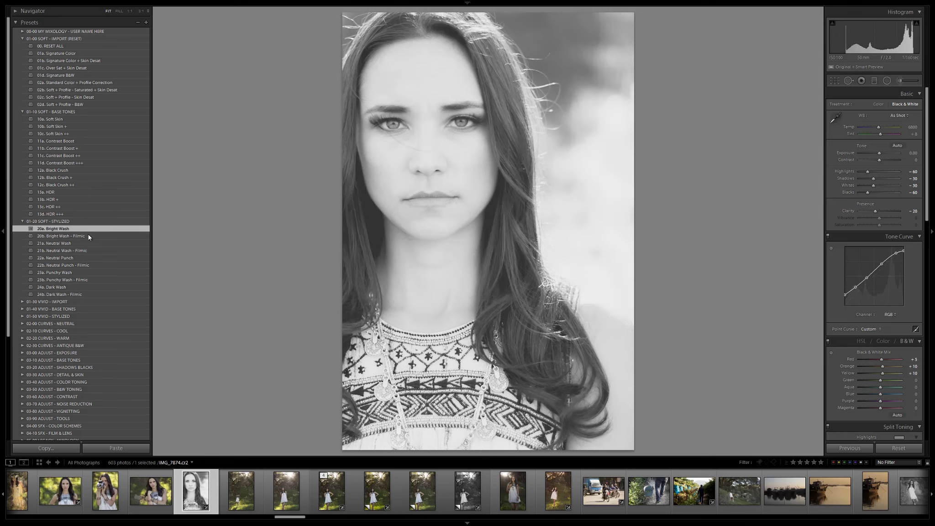
pyautogui.click(87, 236)
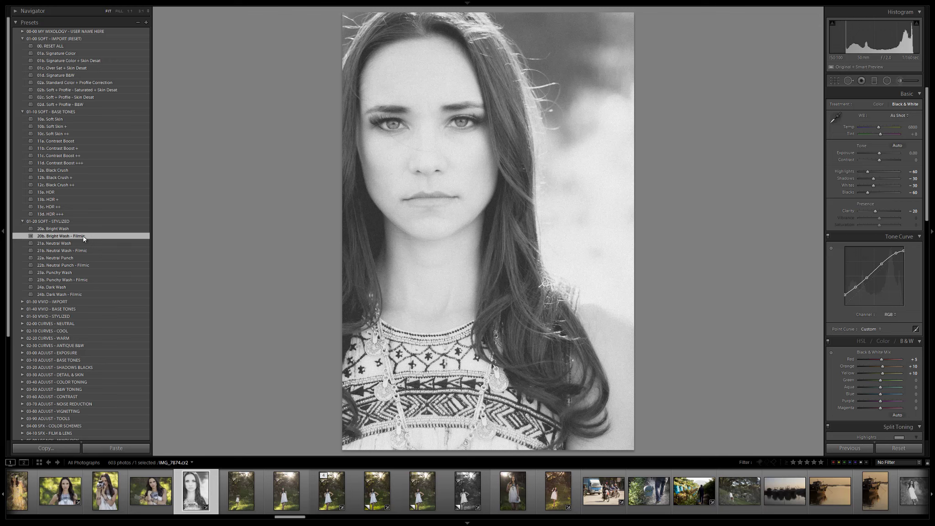
pyautogui.click(82, 243)
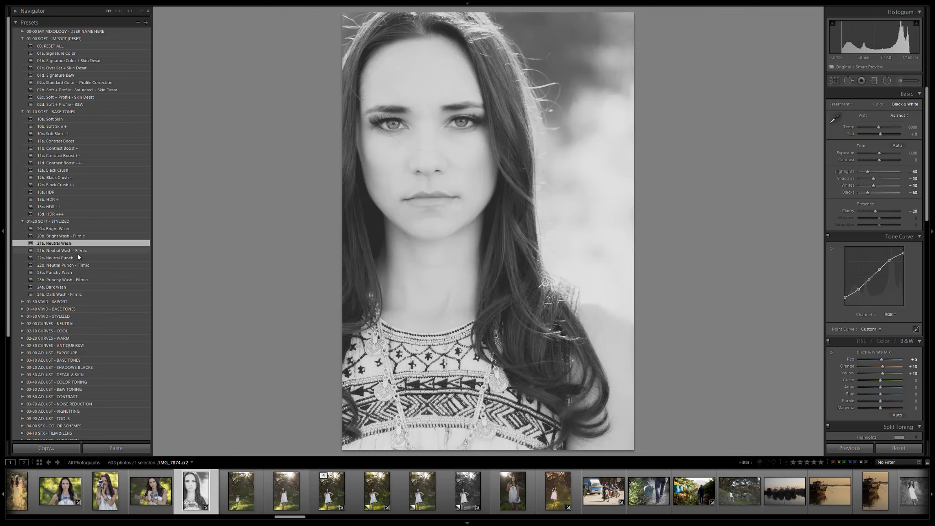
pyautogui.click(77, 257)
pyautogui.click(70, 272)
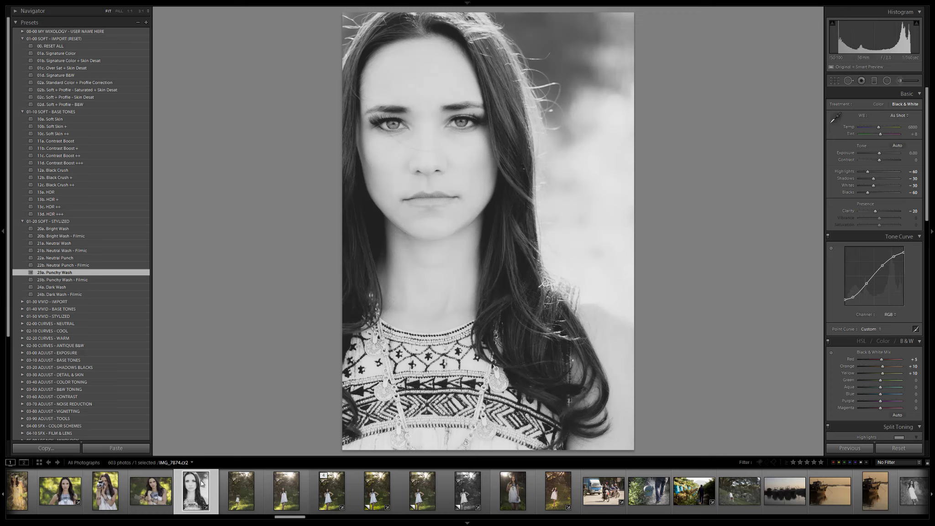
pyautogui.hotkey('ctrl', "'")
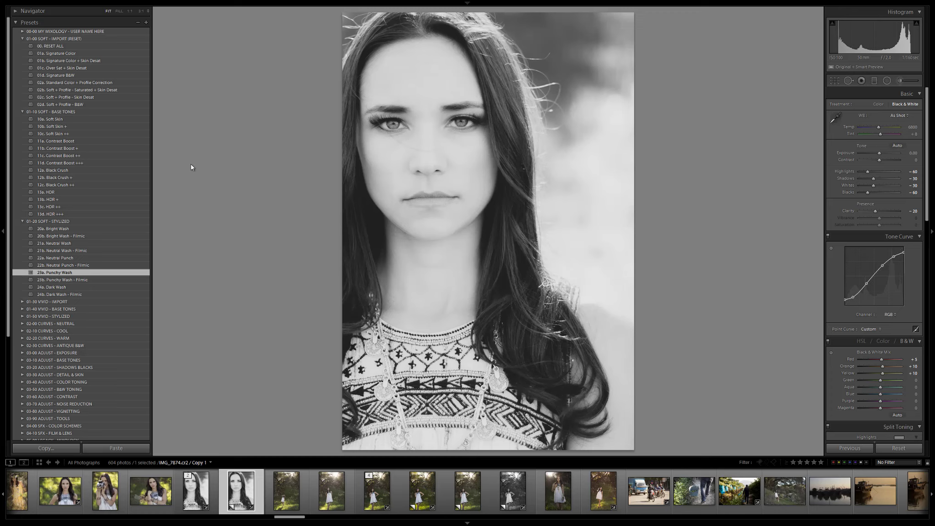
# - Apply 01b Signature Color + Skin Desat, 12c Black Crush ++, 23a, then 23b. Punchy Wash - Filmic to the copy
pyautogui.click(84, 61)
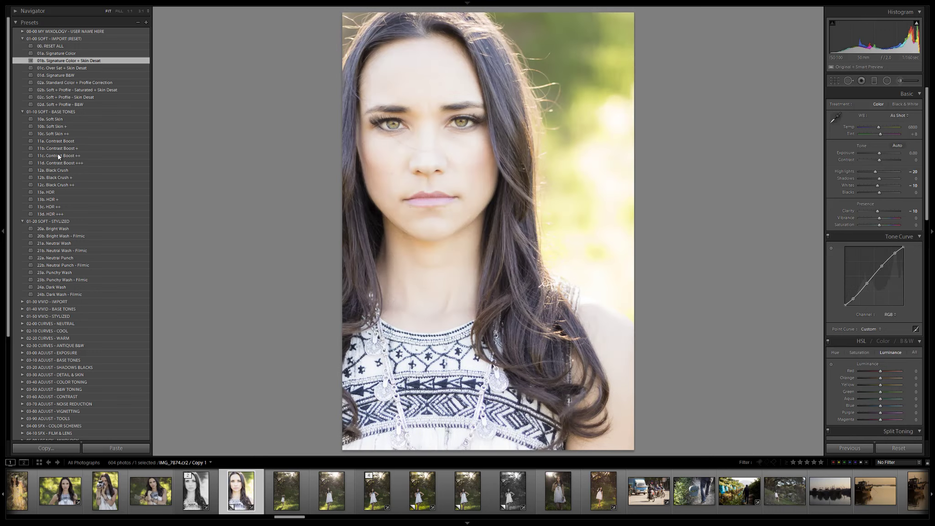
pyautogui.click(64, 185)
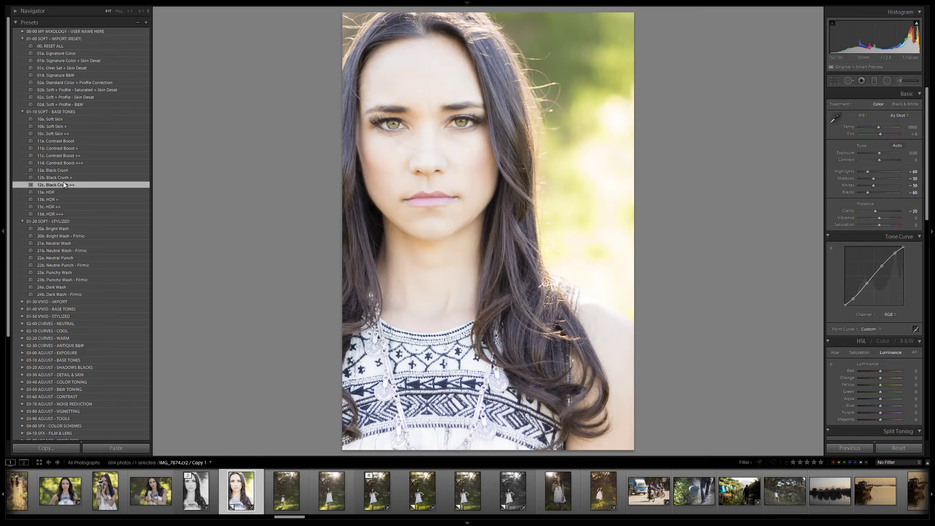
pyautogui.click(77, 273)
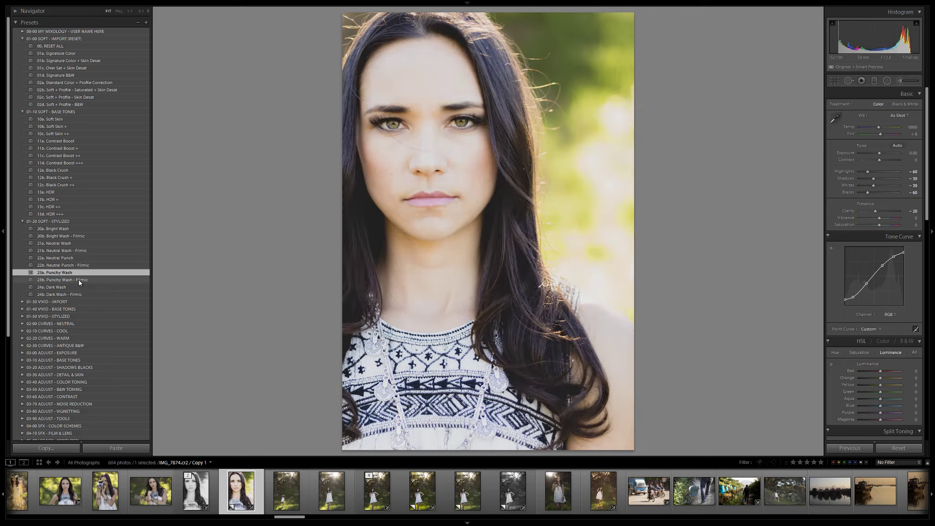
pyautogui.click(79, 280)
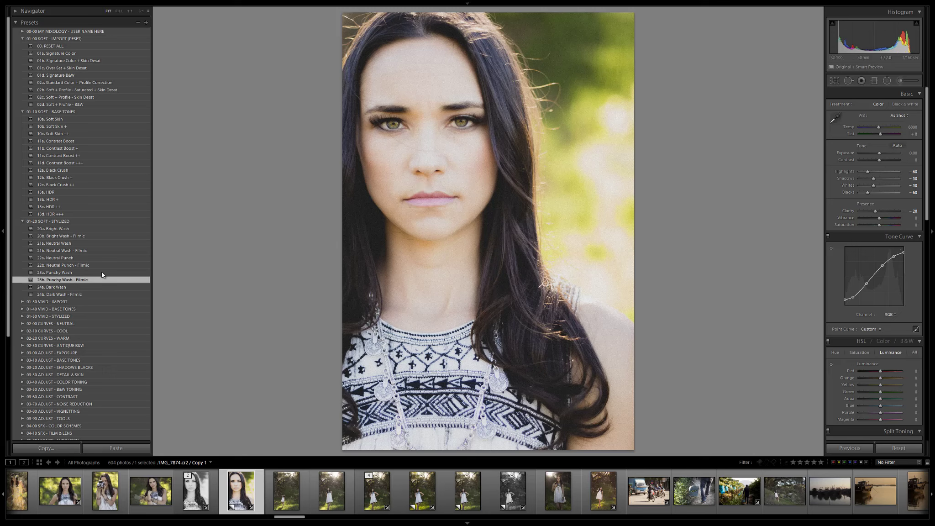
# - Try the Skin Desat, Desaturate and 44a. Green Kick toning presets, reset the photo, and return to Grid
pyautogui.click(23, 382)
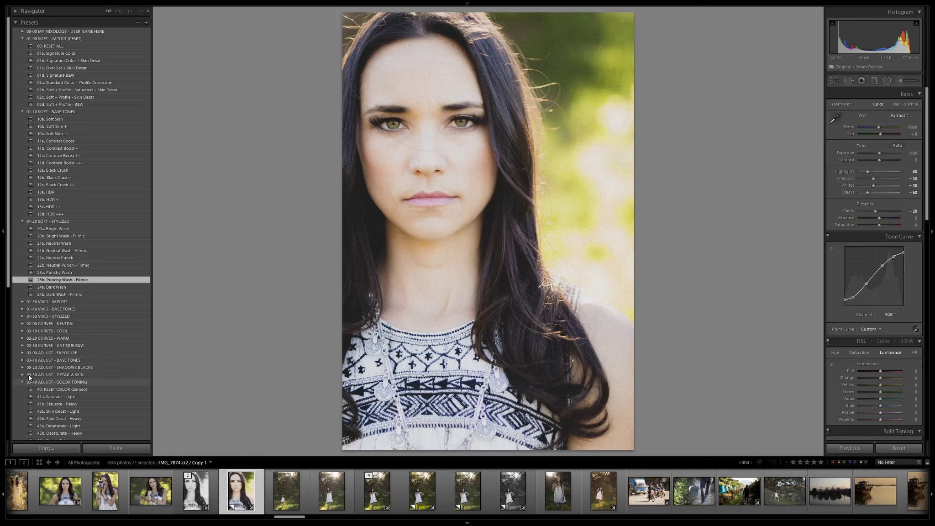
pyautogui.scroll(-3, 59, 336)
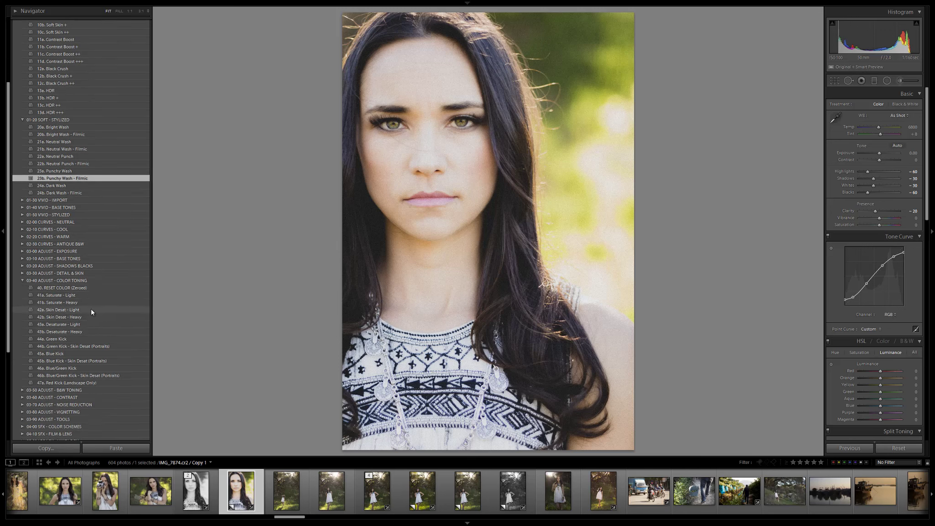
pyautogui.click(89, 310)
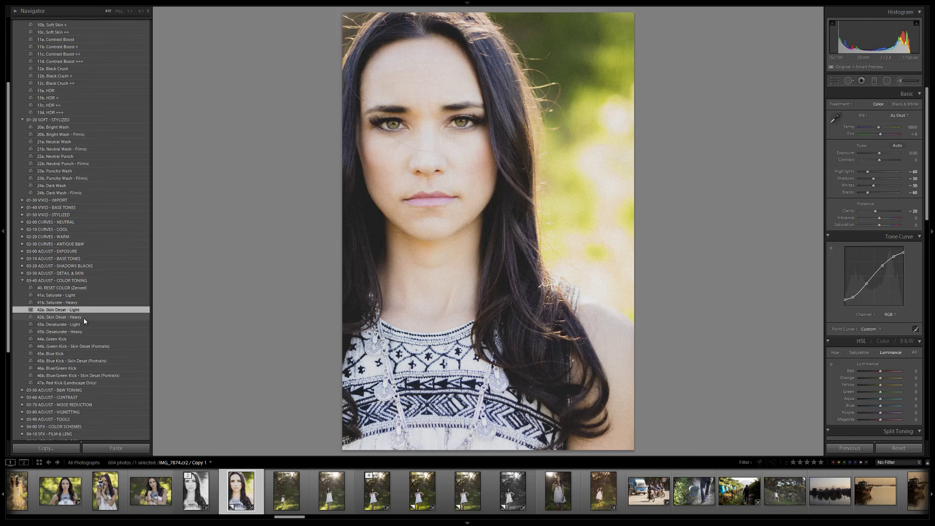
pyautogui.click(83, 318)
pyautogui.click(85, 315)
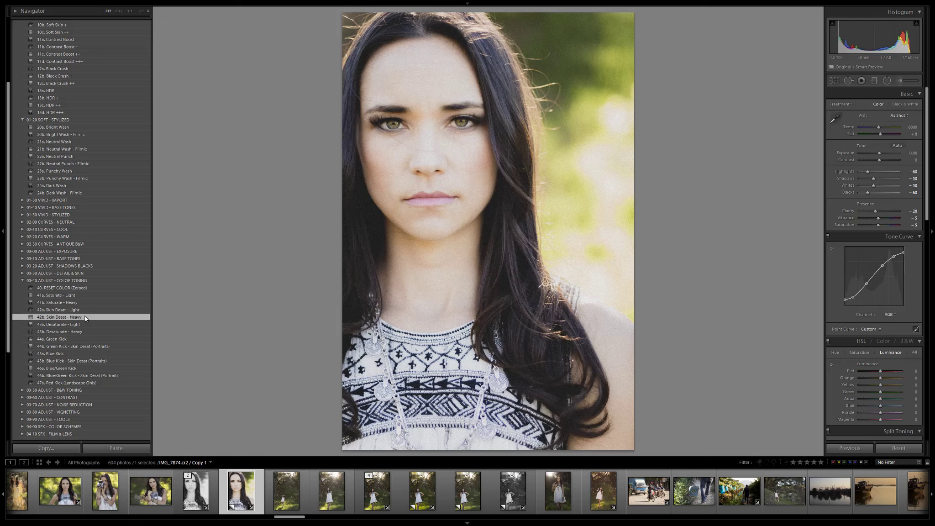
pyautogui.click(77, 339)
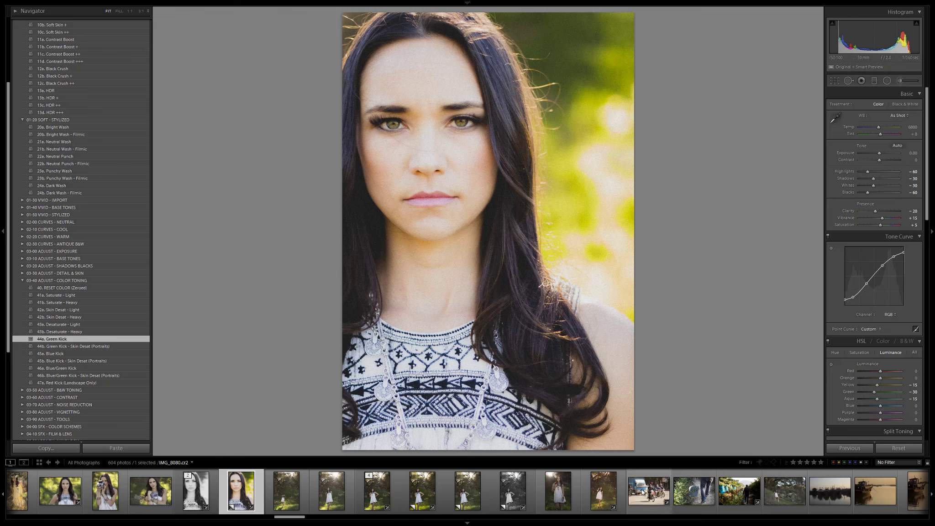
pyautogui.hotkey('ctrl', 'shift', 'r')
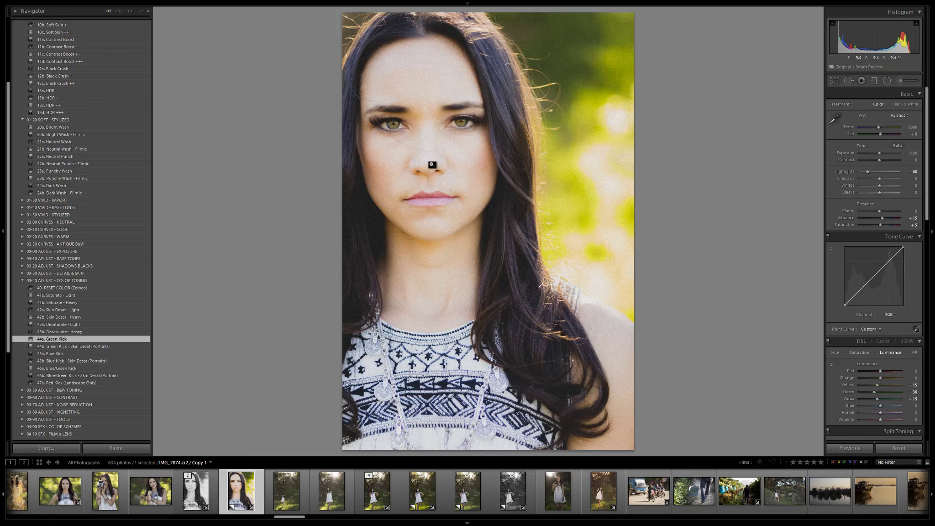
pyautogui.press('g')
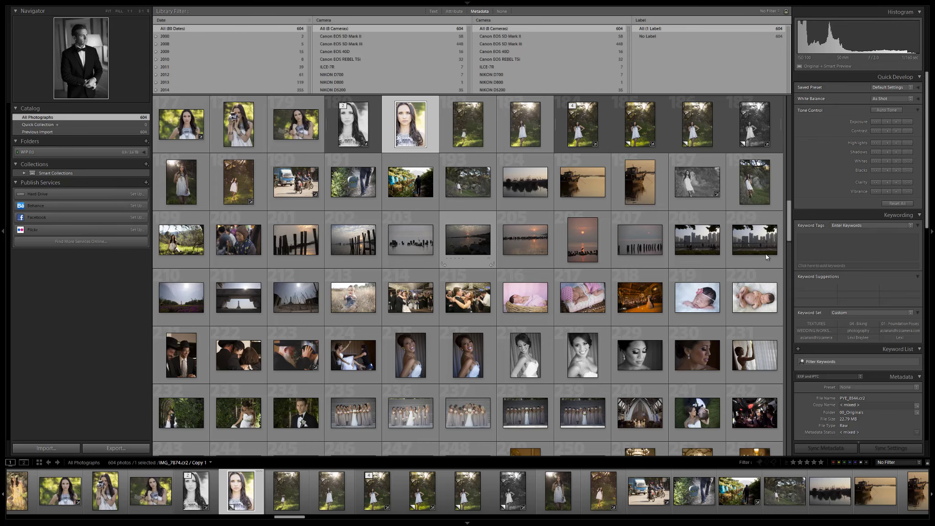
# - Leave full-screen and select beach photo 399 of the couple on the rocks in the Library grid
pyautogui.press('f')
pyautogui.press('f')
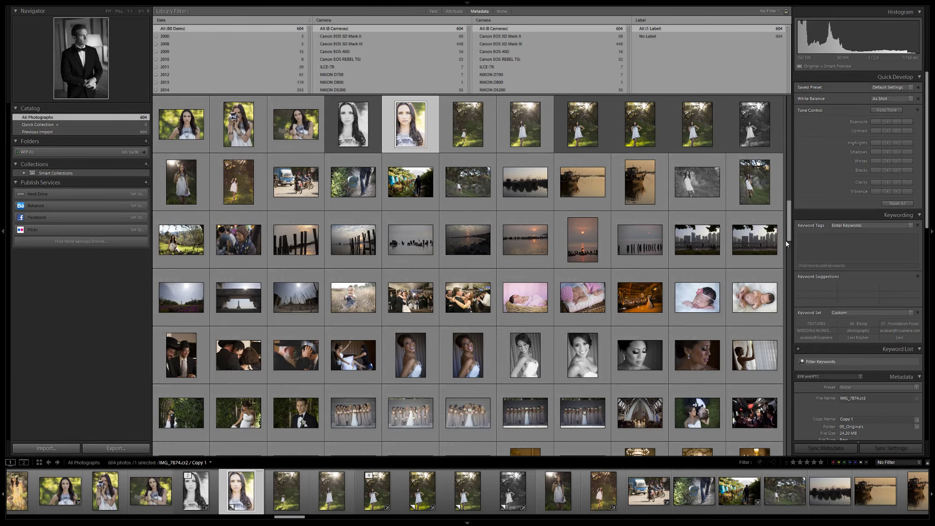
pyautogui.scroll(-4, 785, 240)
pyautogui.scroll(-2, 787, 236)
pyautogui.moveTo(787, 253); pyautogui.dragTo(776, 321)
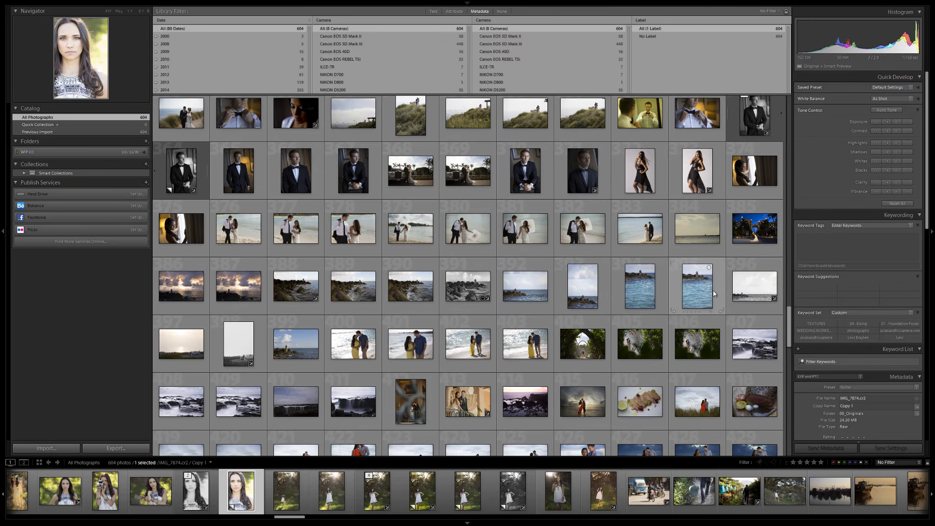
pyautogui.click(738, 287)
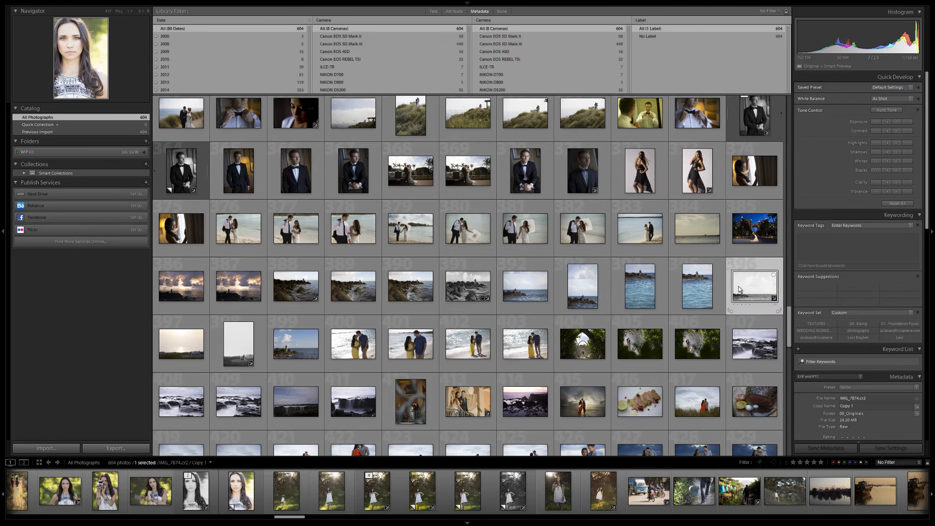
pyautogui.click(516, 290)
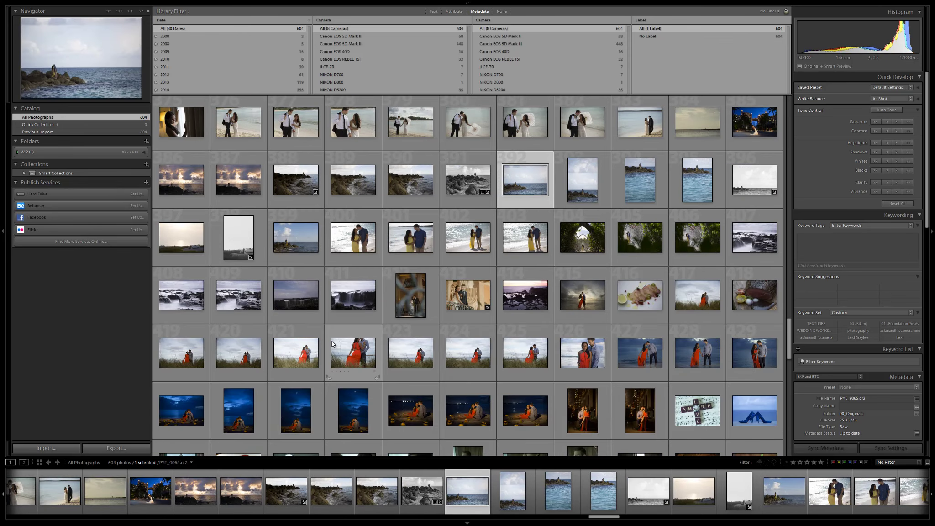
pyautogui.scroll(-2, 347, 338)
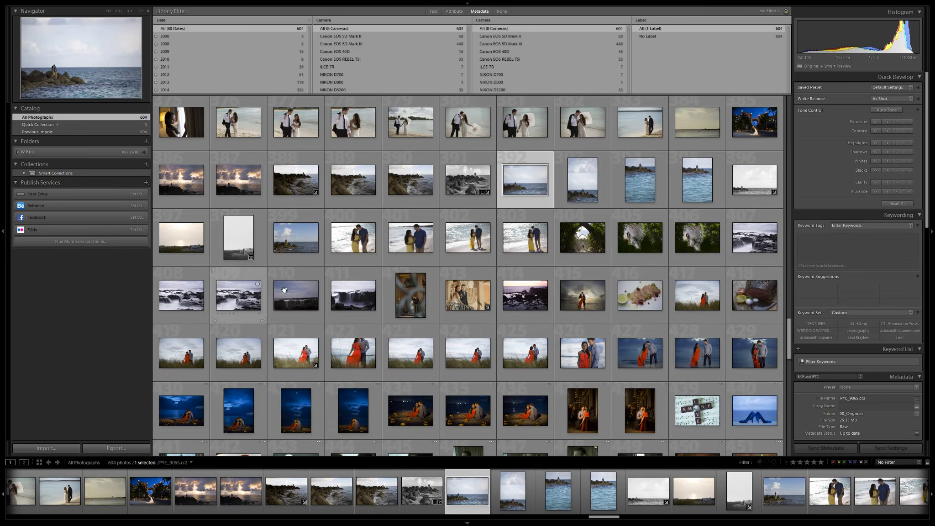
pyautogui.click(301, 245)
# - Open photo 399 in Develop, tilt it slightly to level the horizon, and apply 01a. Signature Color
pyautogui.doubleClick(300, 246)
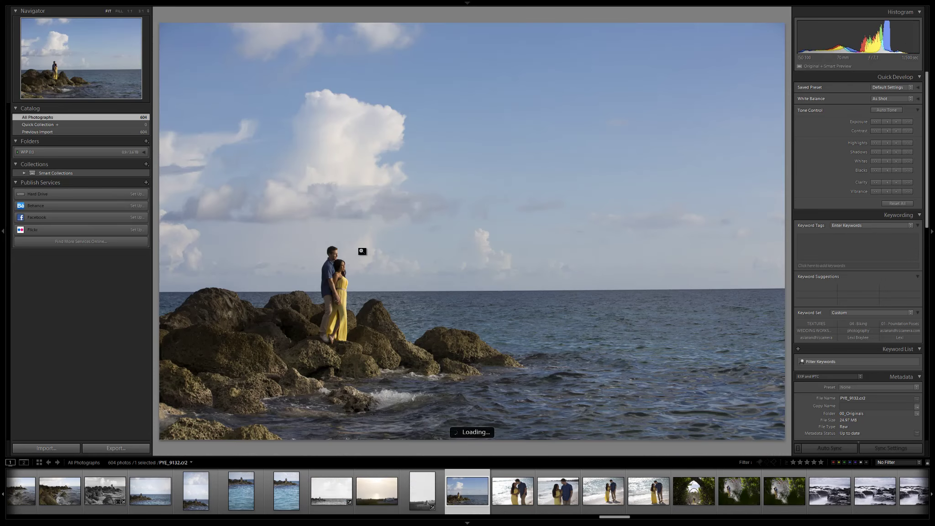
pyautogui.press('d')
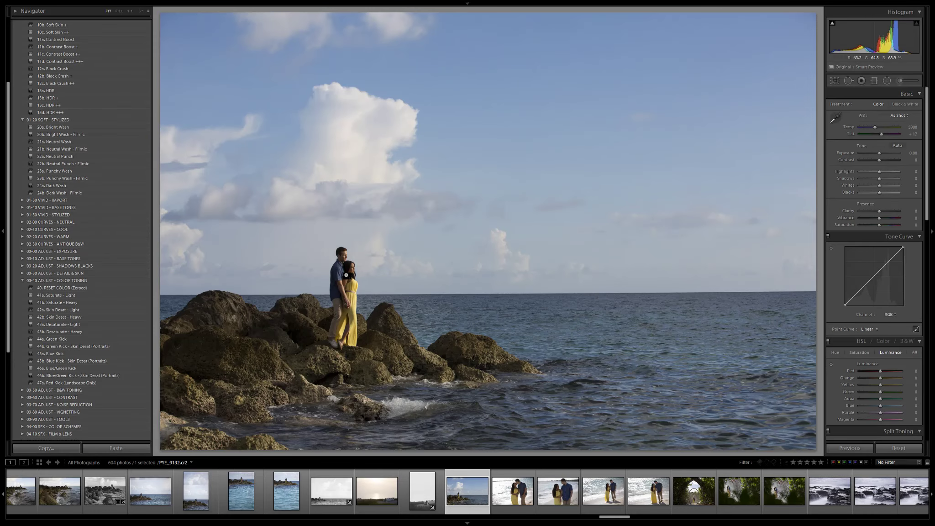
pyautogui.click(346, 276)
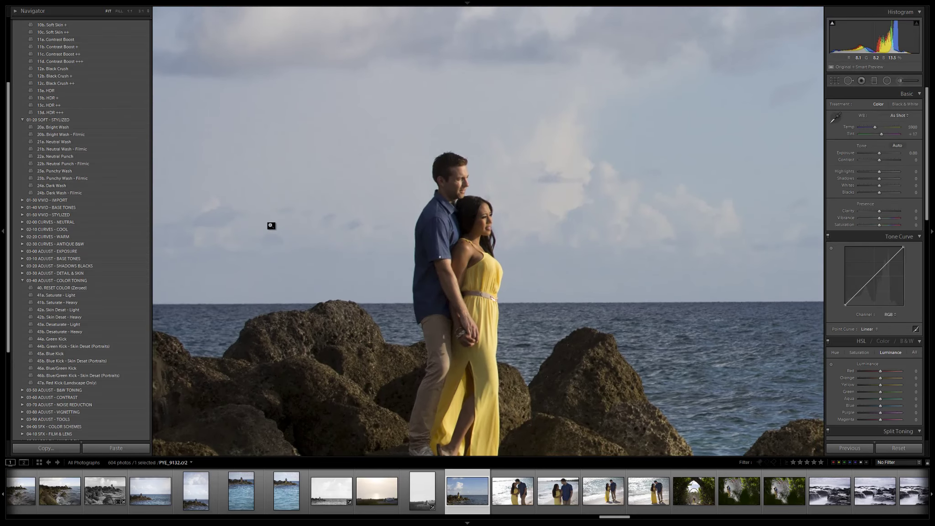
pyautogui.click(271, 224)
pyautogui.press('r')
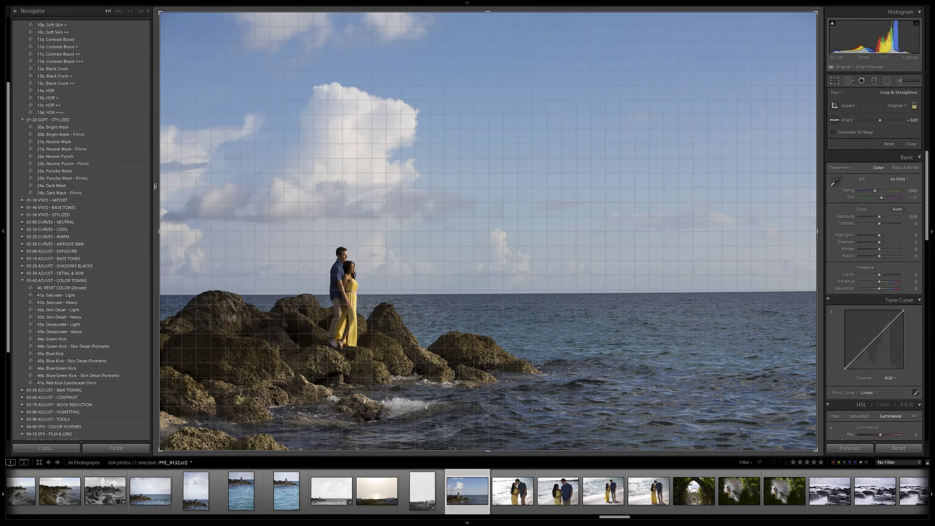
pyautogui.moveTo(155, 187); pyautogui.dragTo(155, 184)
pyautogui.press('r')
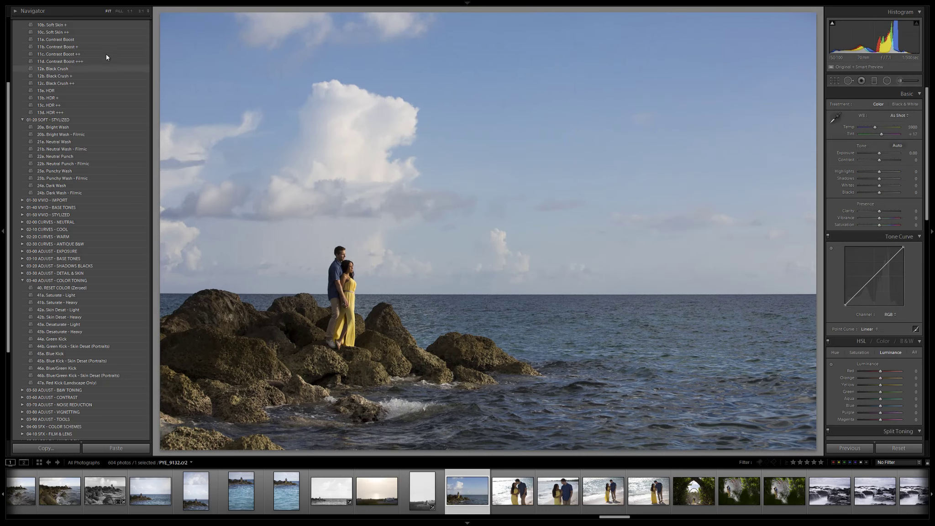
pyautogui.scroll(5, 106, 54)
pyautogui.click(100, 53)
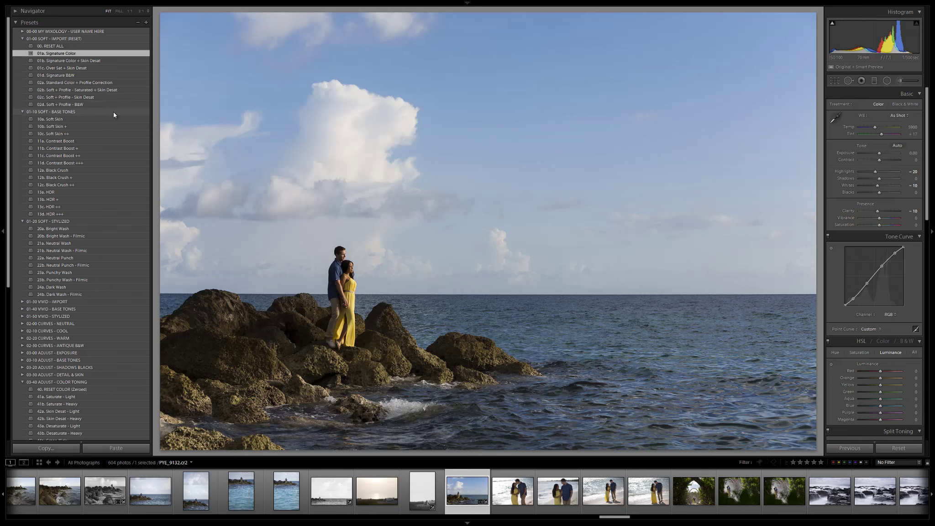
# - Apply 45b. Blue Kick - Skin Desat (Portraits) to the seascape, undo it, then reapply it
pyautogui.scroll(-5, 113, 113)
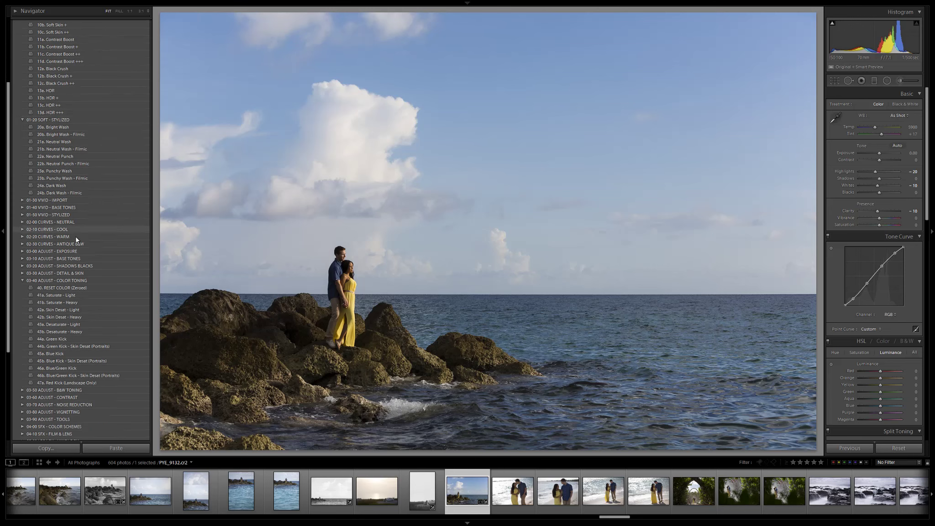
pyautogui.click(69, 363)
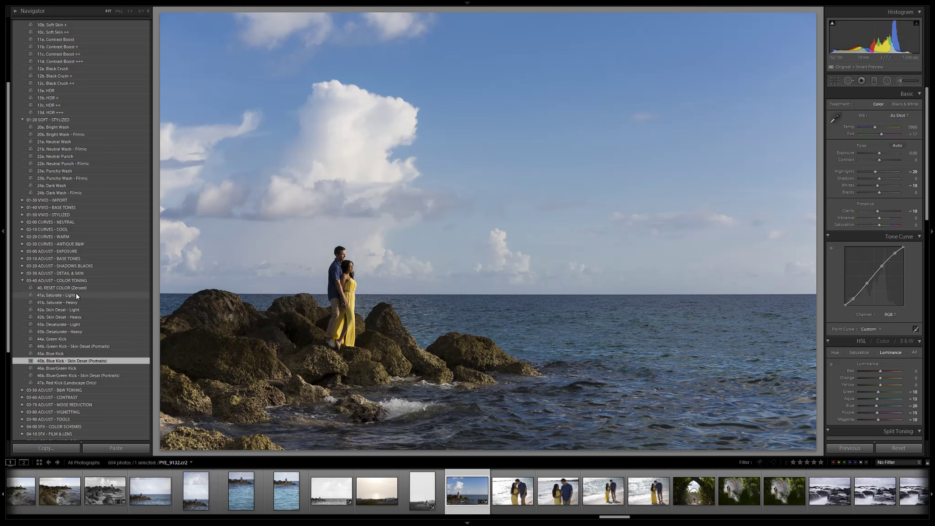
pyautogui.hotkey('ctrl', 'z')
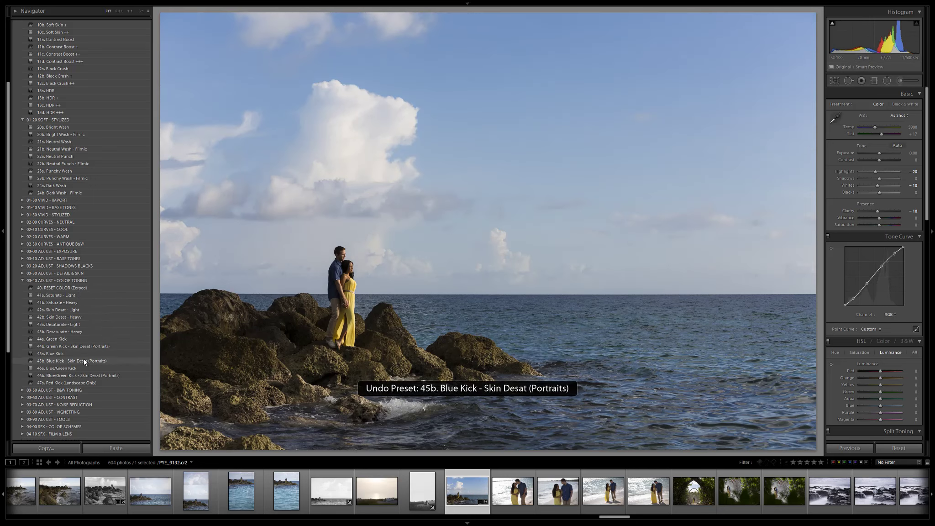
pyautogui.hotkey('ctrl', 'z')
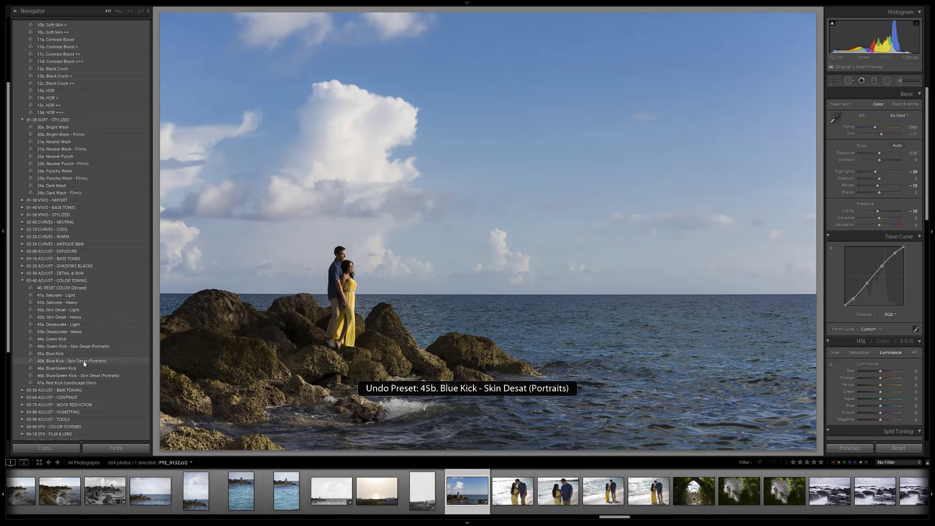
pyautogui.click(84, 361)
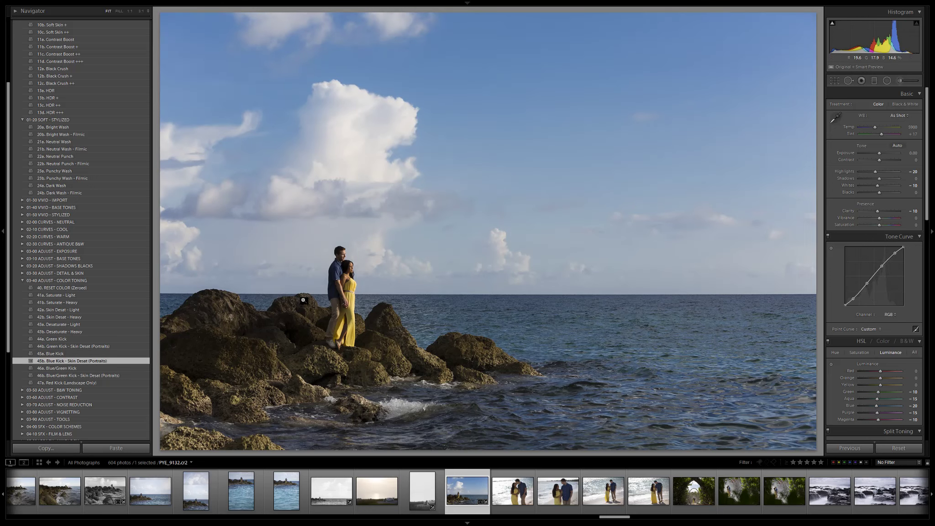
pyautogui.scroll(3, 107, 239)
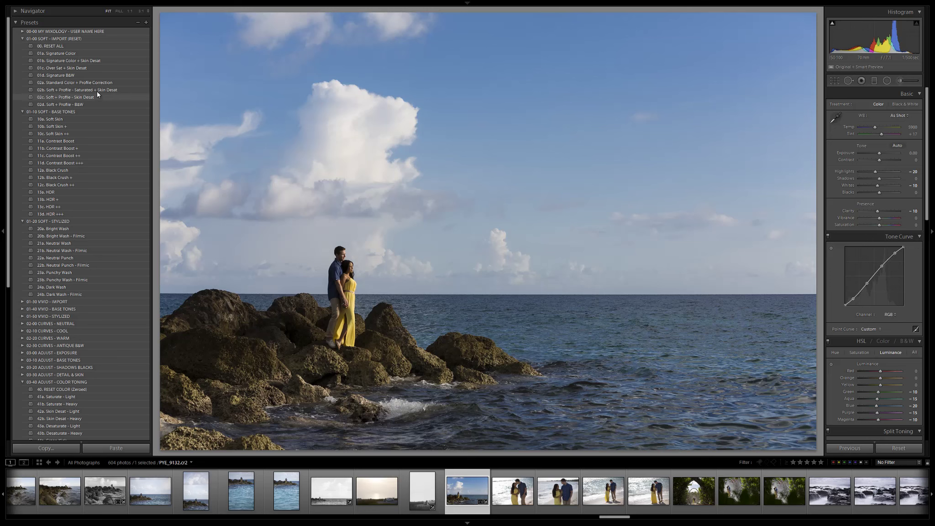
# - Convert with 01d. Signature B&W, try 53a and 53b, then settle on 53c. Dramatic B&W - Heavy + Skin Tones
pyautogui.click(84, 75)
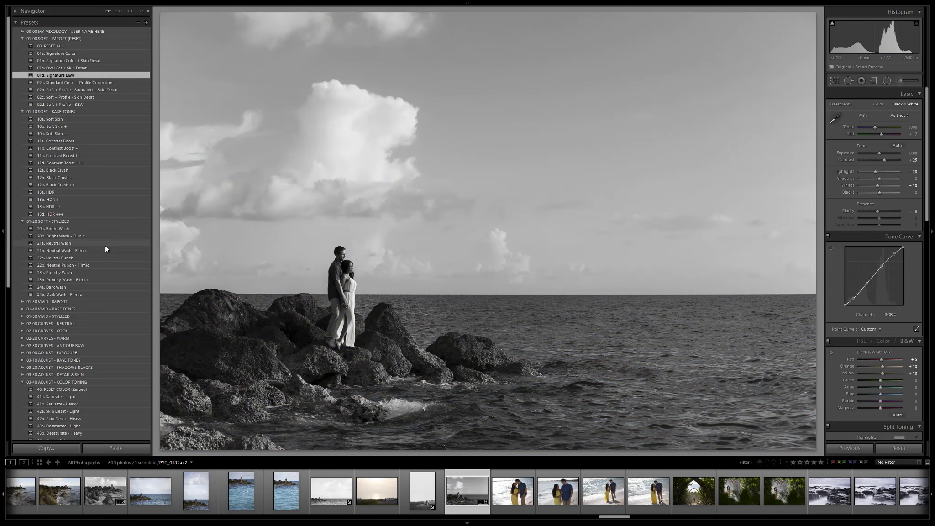
pyautogui.scroll(-5, 105, 245)
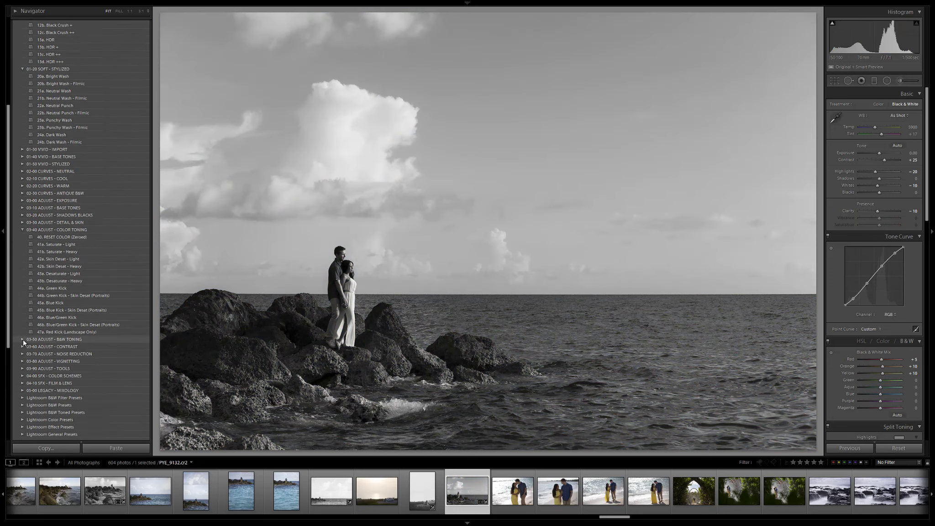
pyautogui.click(23, 339)
pyautogui.scroll(-2, 55, 338)
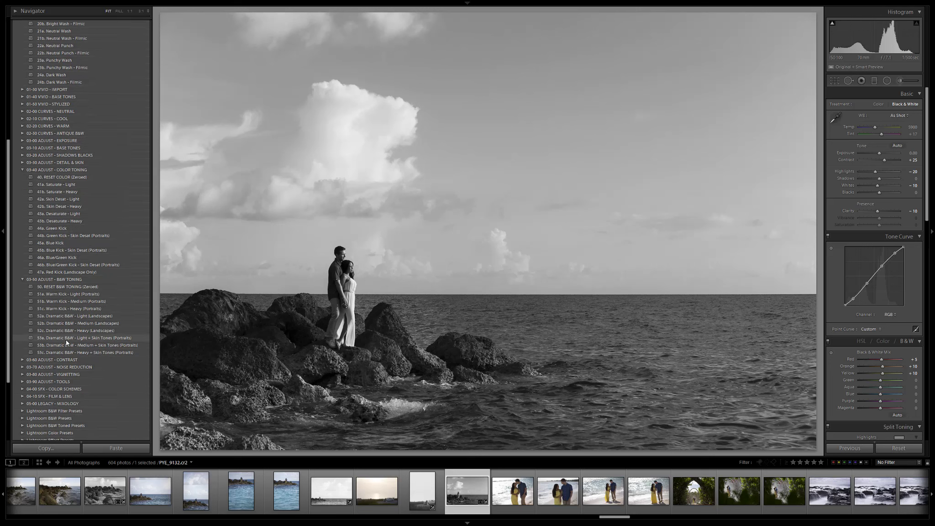
pyautogui.click(99, 338)
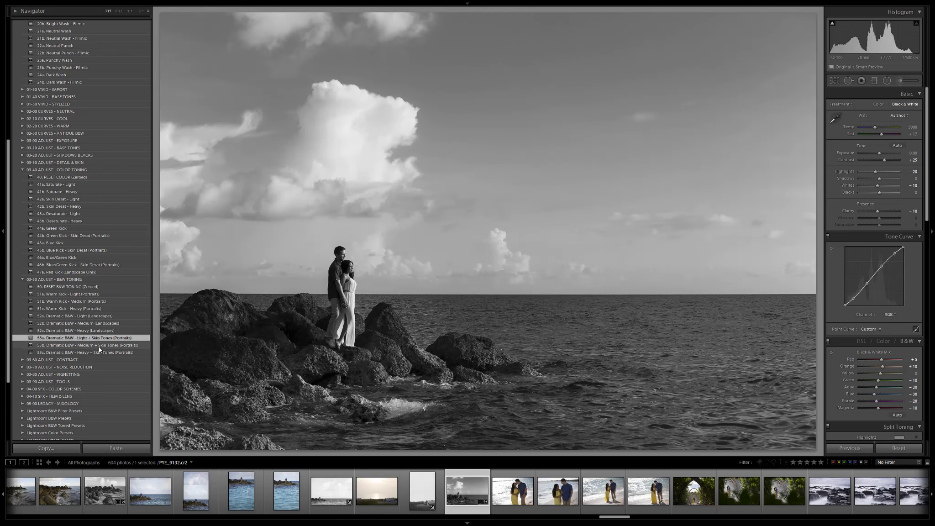
pyautogui.click(98, 346)
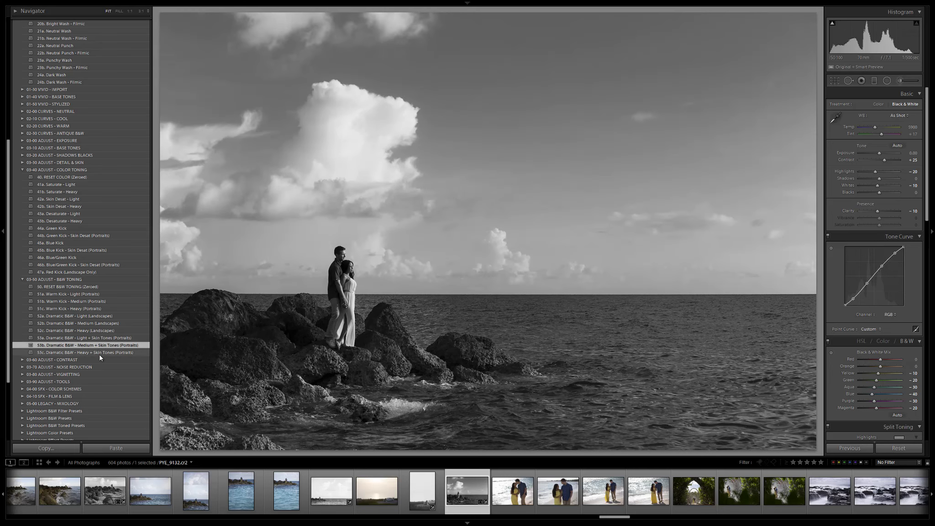
pyautogui.click(100, 355)
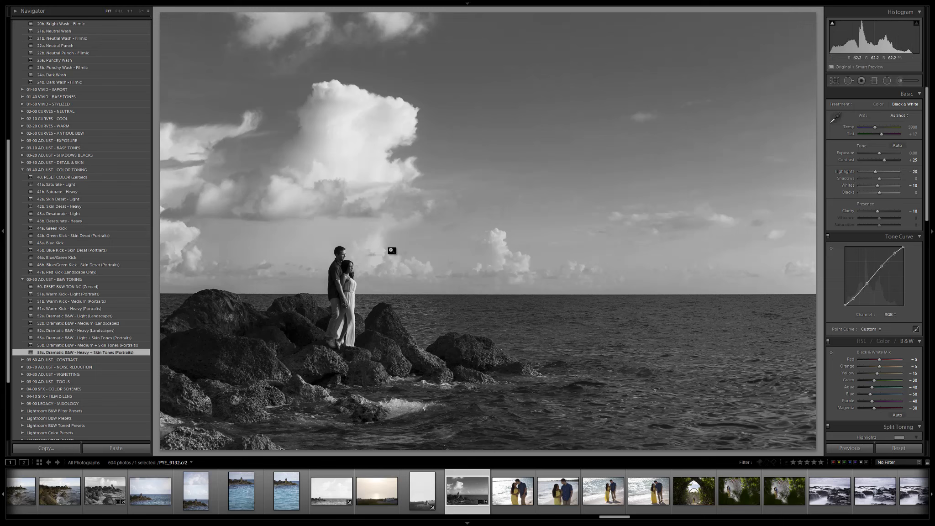
pyautogui.scroll(5, 97, 199)
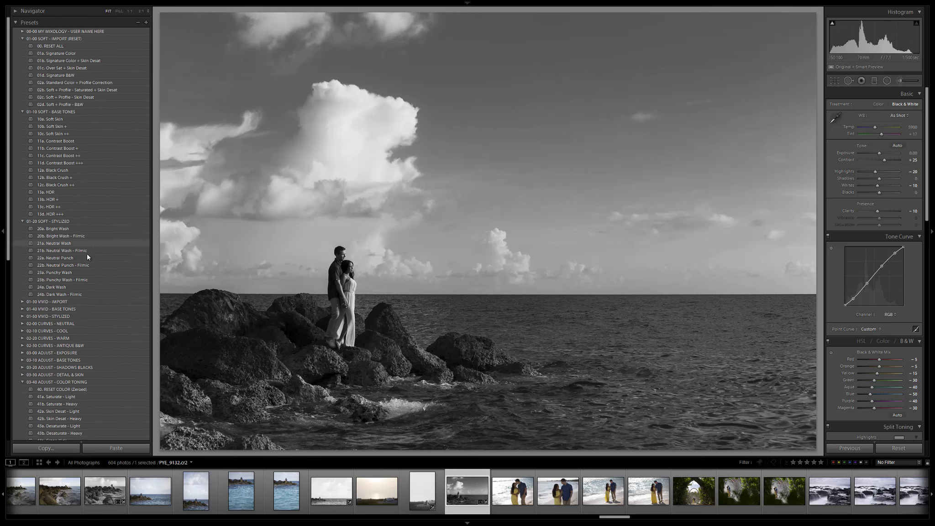
# - Compare 23a. Punchy Wash, 13a/13b HDR, Contrast Boost and 10a. Soft Skin, then apply 23b. Punchy Wash - Filmic
pyautogui.click(59, 274)
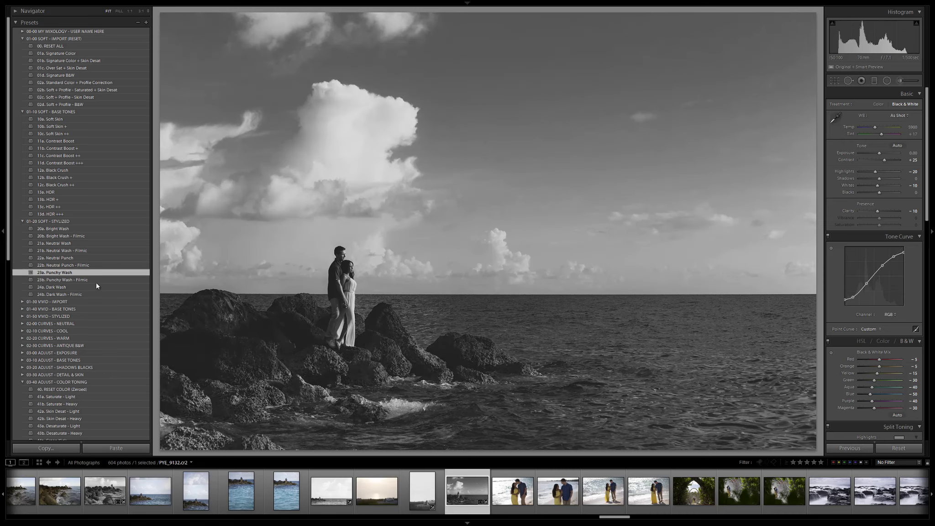
pyautogui.click(75, 194)
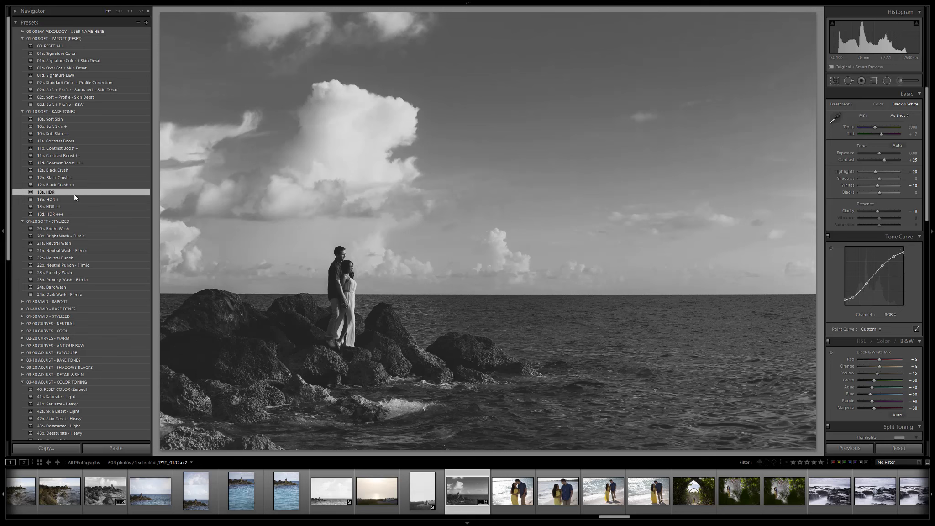
pyautogui.click(75, 201)
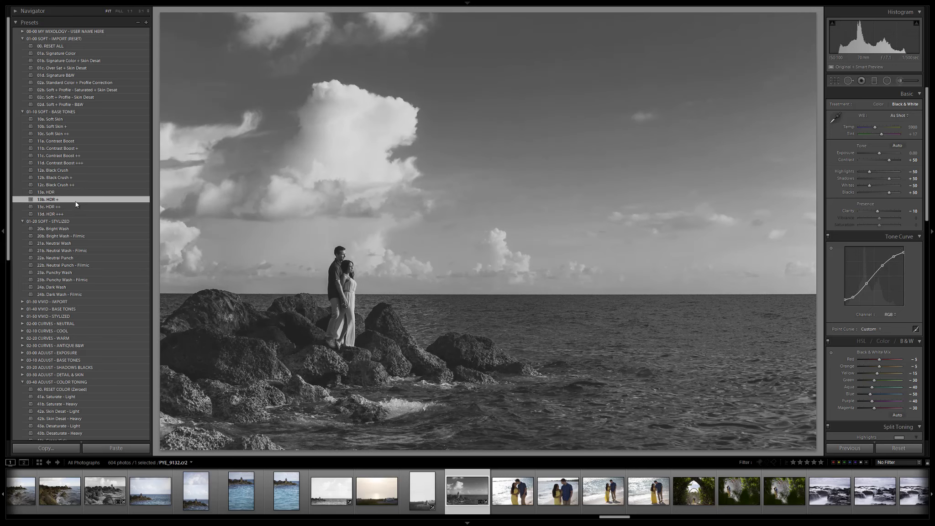
pyautogui.click(83, 193)
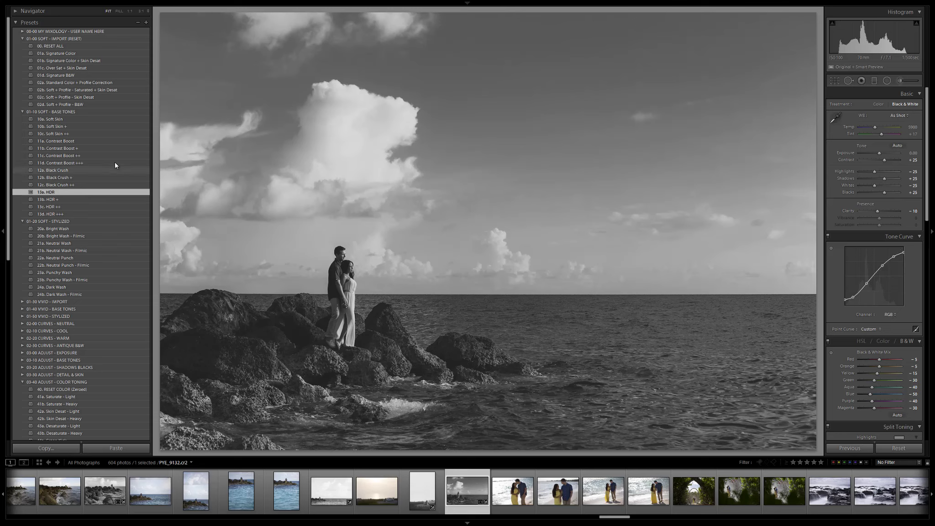
pyautogui.click(114, 146)
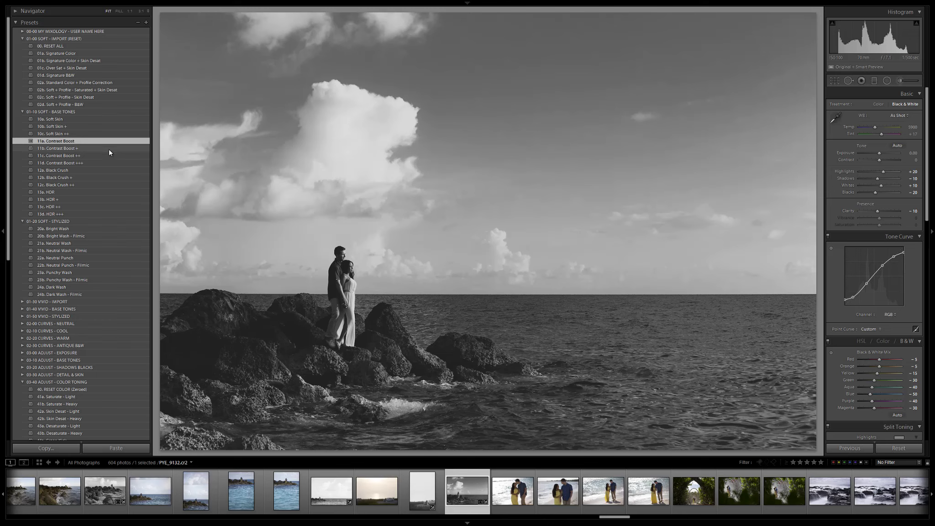
pyautogui.click(111, 119)
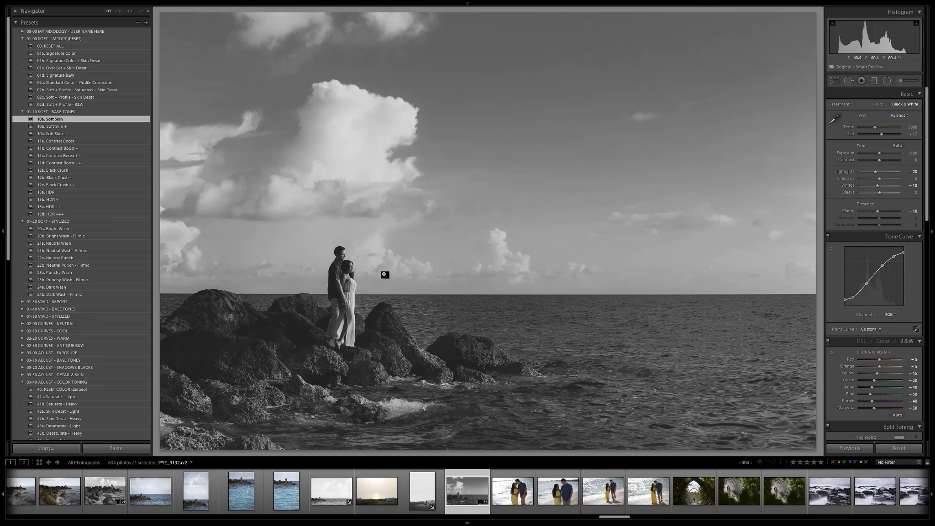
pyautogui.click(86, 280)
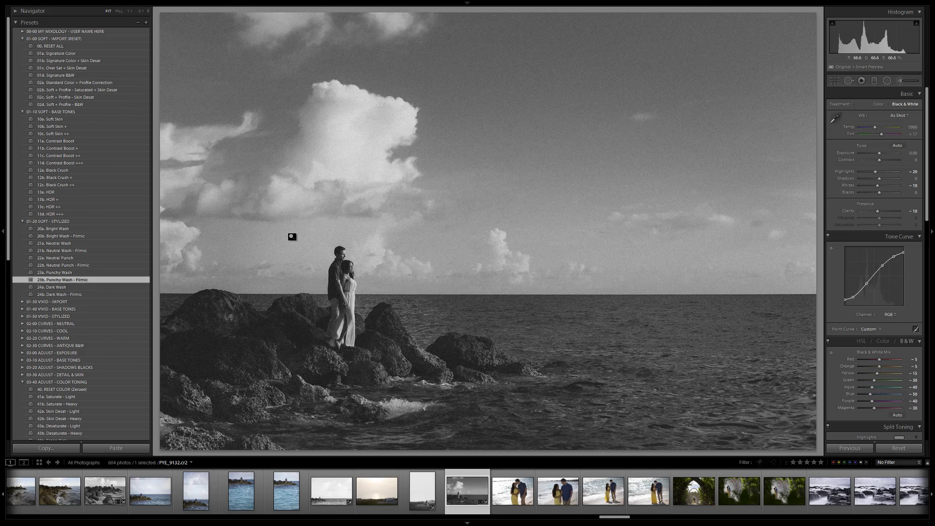
# - Return to the grid of all photos and select the portrait of the groom fastening the bride's necklace
pyautogui.press('g')
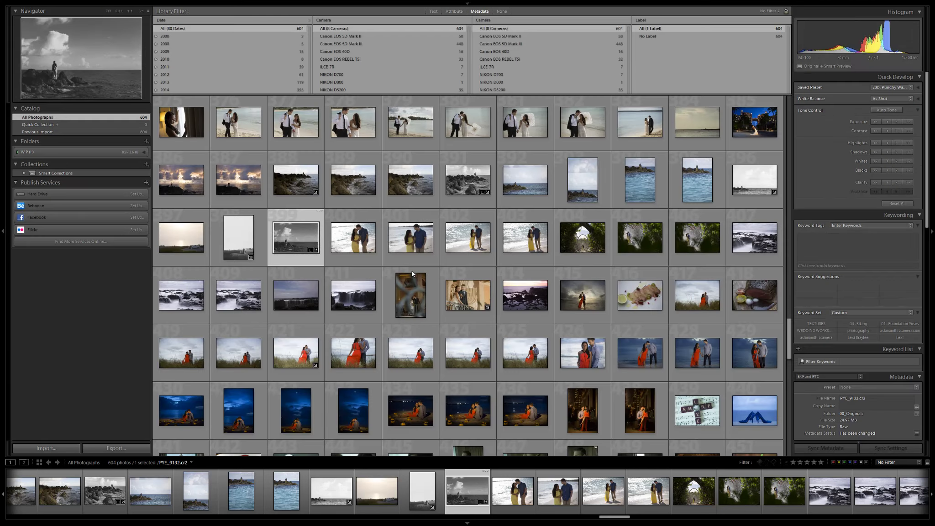
pyautogui.scroll(15, 524, 267)
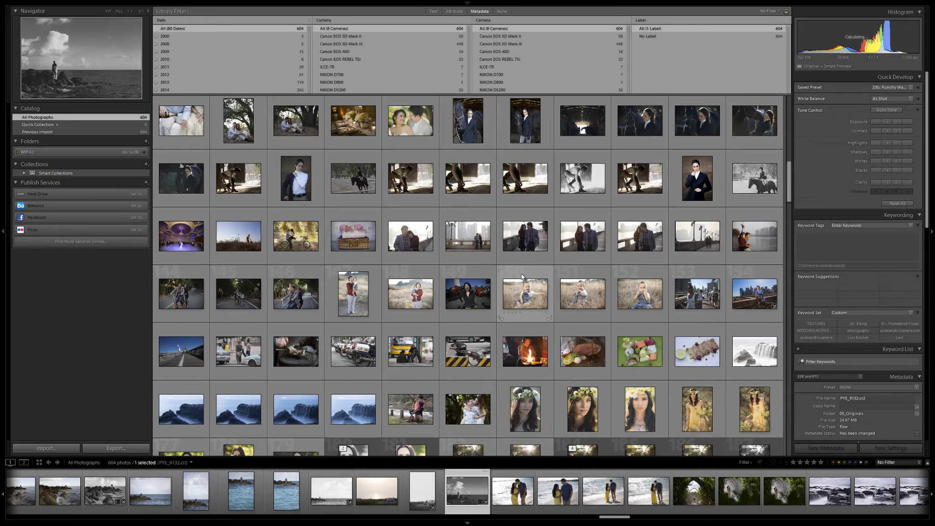
pyautogui.scroll(-12, 521, 277)
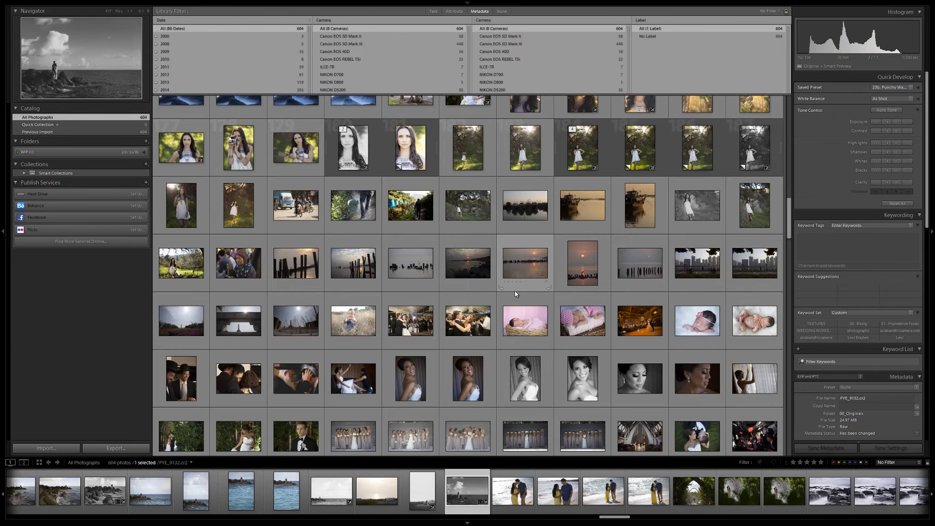
pyautogui.scroll(-10, 512, 295)
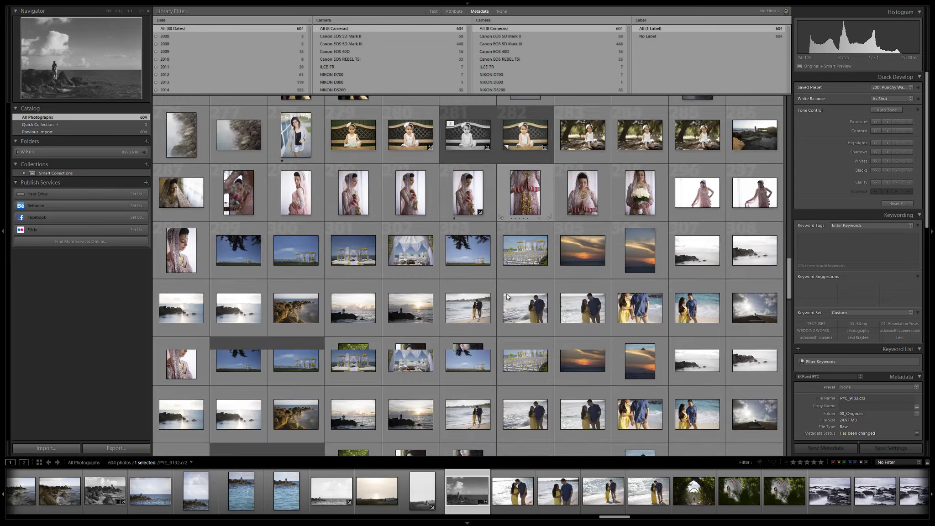
pyautogui.scroll(4, 507, 301)
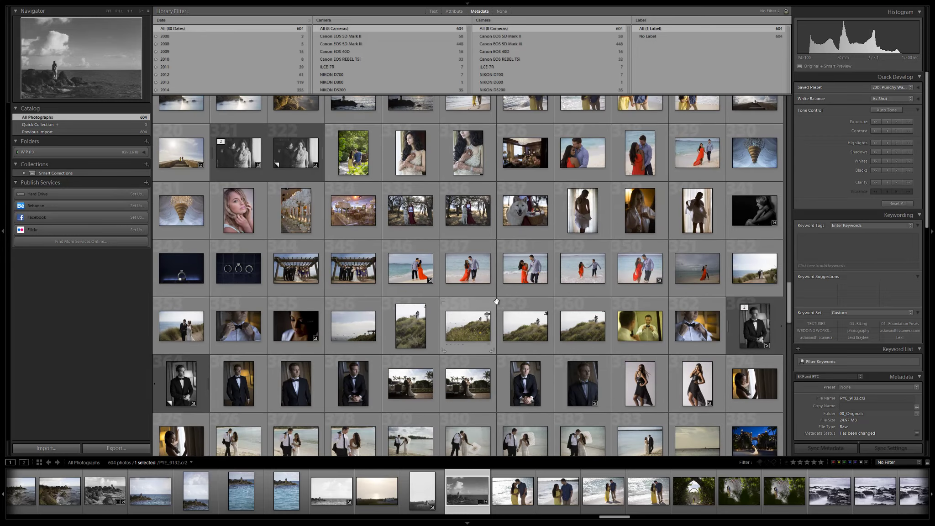
pyautogui.scroll(20, 520, 308)
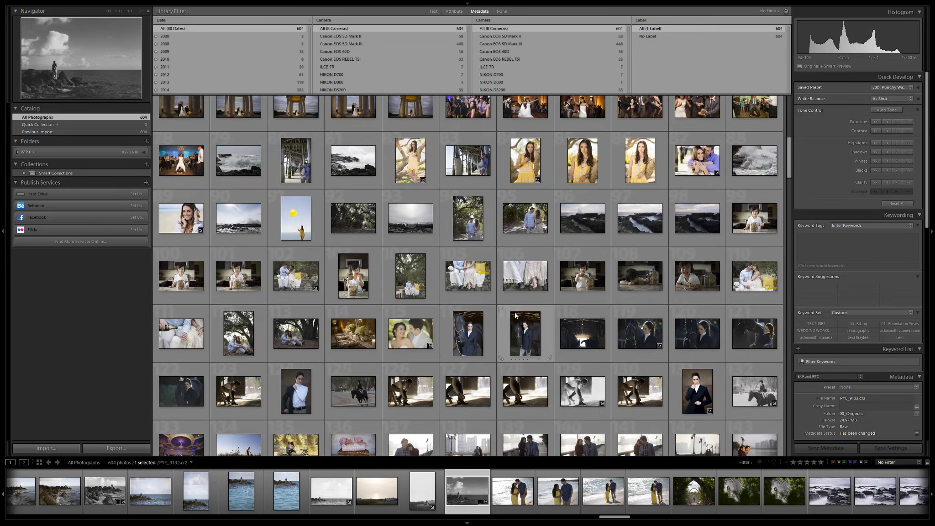
pyautogui.scroll(1, 514, 313)
pyautogui.scroll(-4, 516, 312)
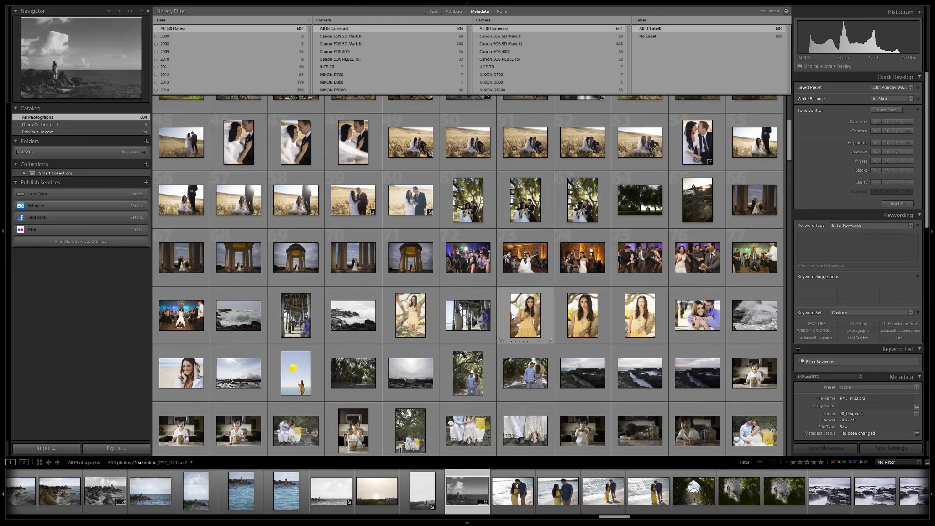
pyautogui.scroll(-18, 520, 310)
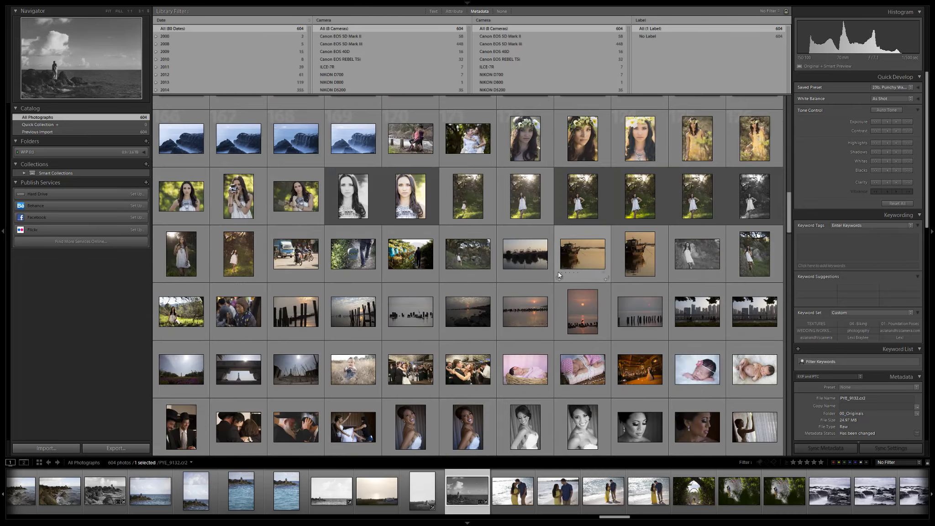
pyautogui.scroll(-20, 550, 280)
pyautogui.scroll(2, 453, 252)
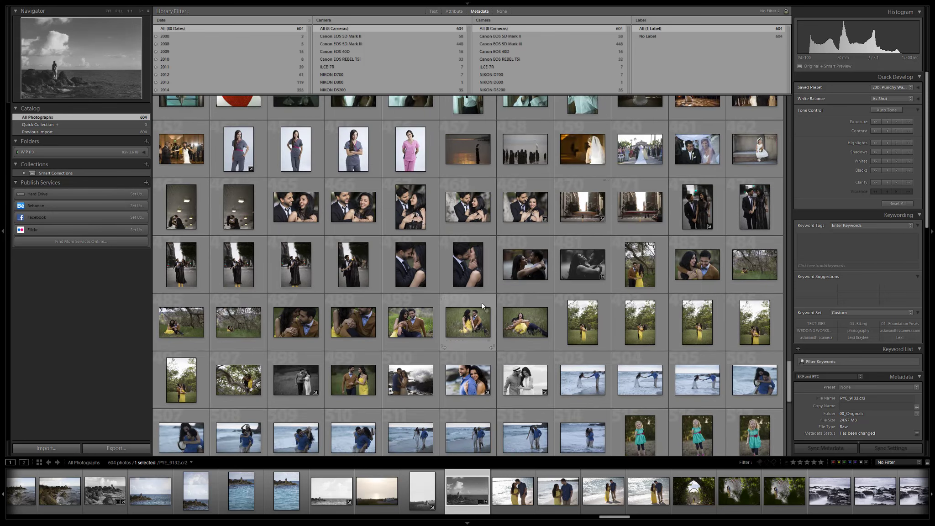
pyautogui.scroll(-10, 466, 292)
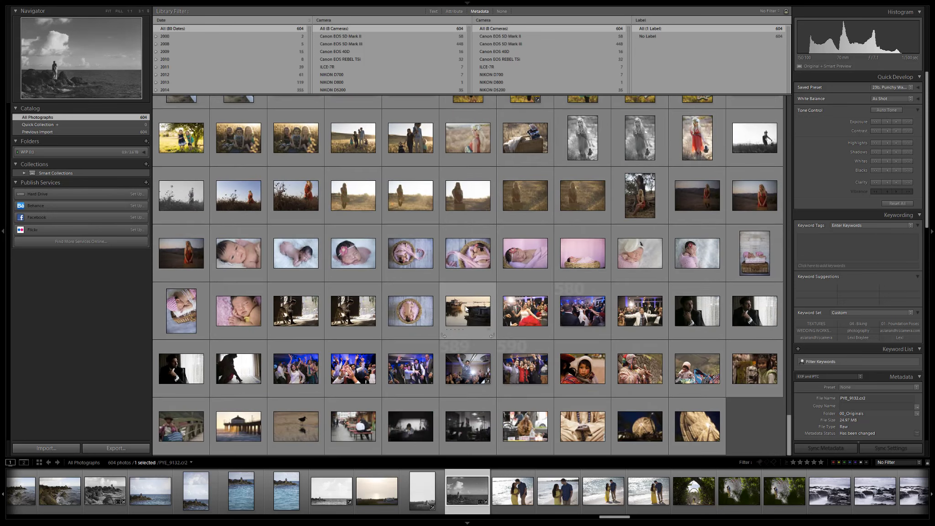
pyautogui.scroll(4, 437, 399)
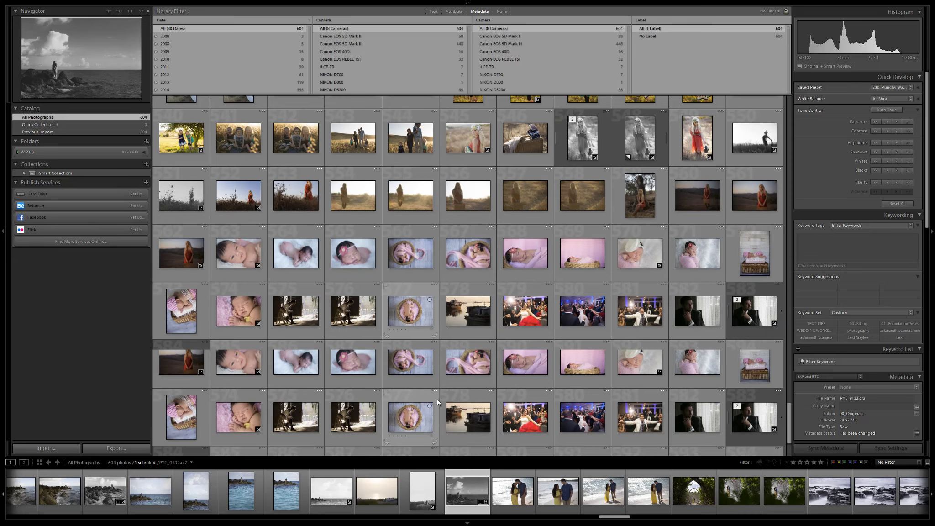
pyautogui.scroll(6, 434, 399)
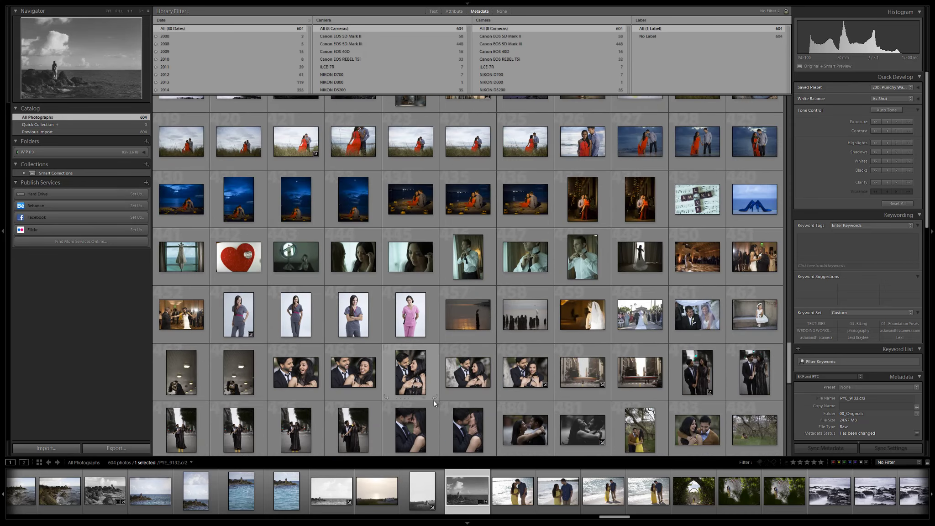
pyautogui.scroll(-9, 434, 400)
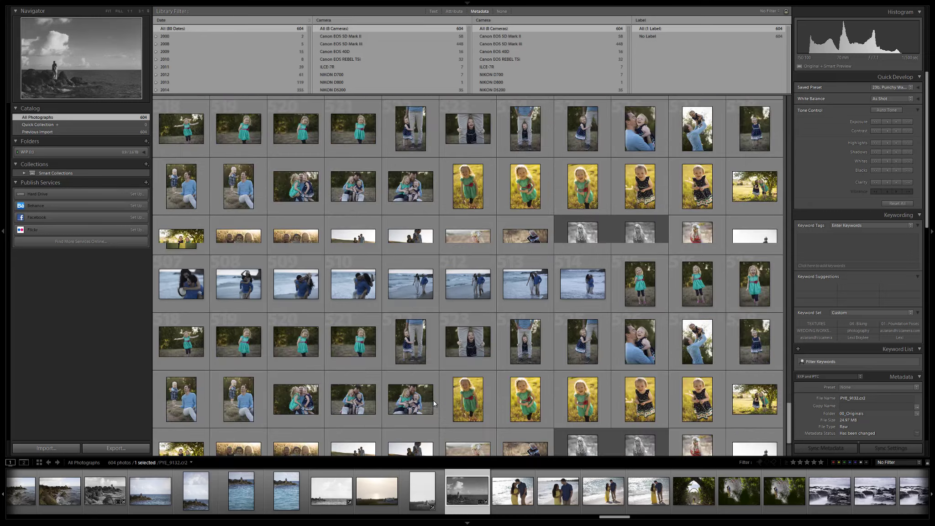
pyautogui.scroll(15, 462, 396)
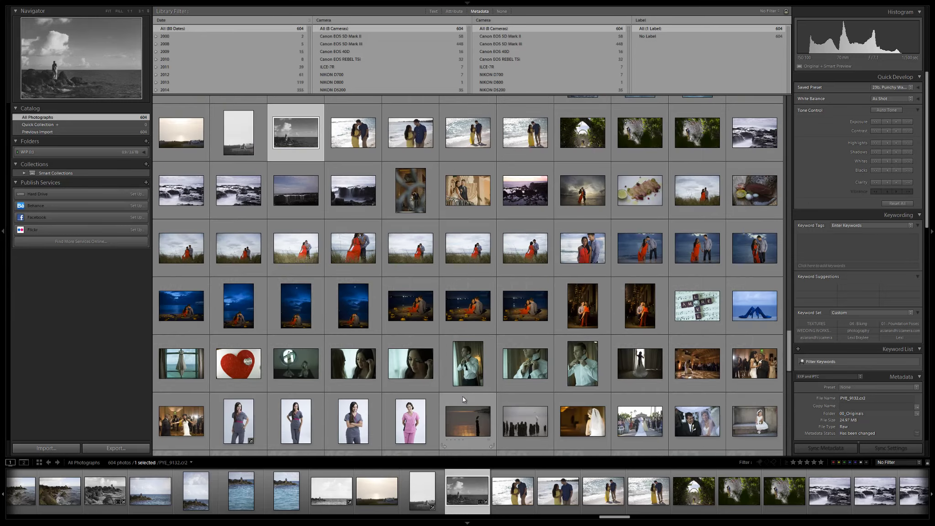
pyautogui.scroll(-11, 462, 396)
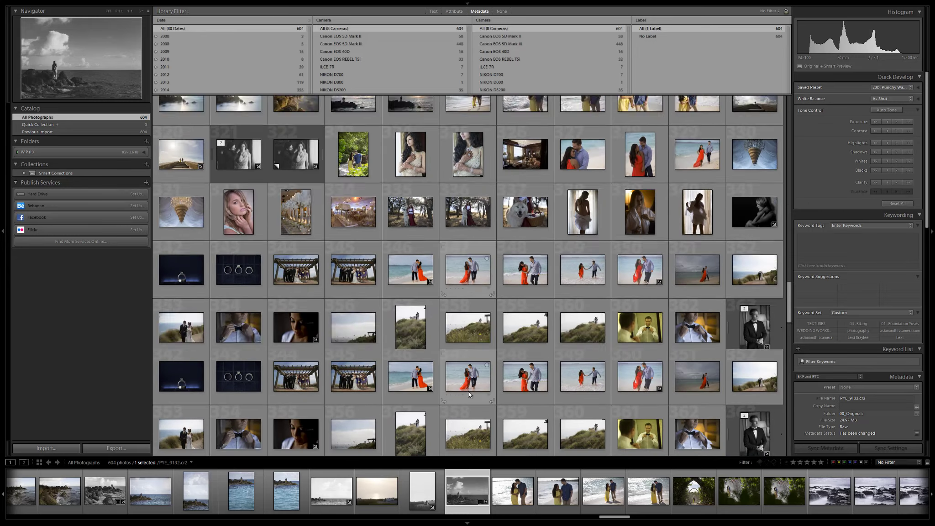
pyautogui.scroll(12, 464, 391)
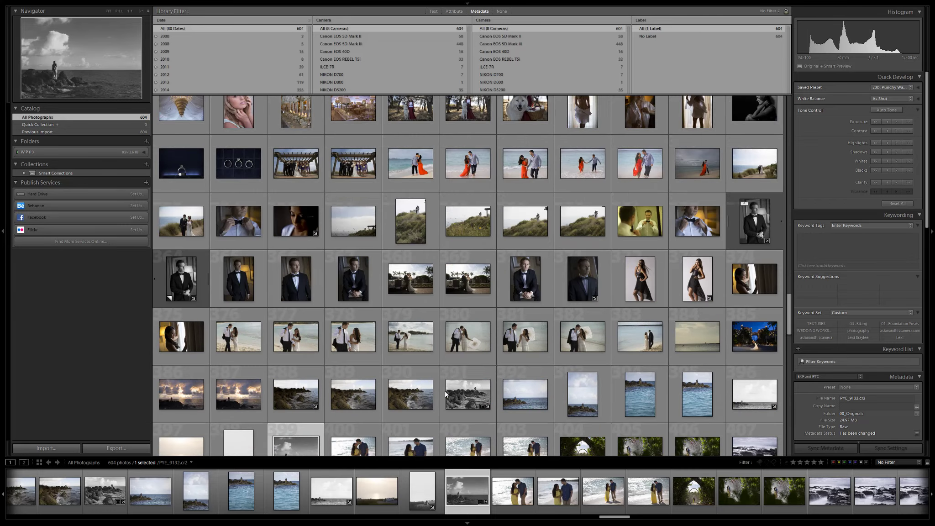
pyautogui.scroll(4, 441, 392)
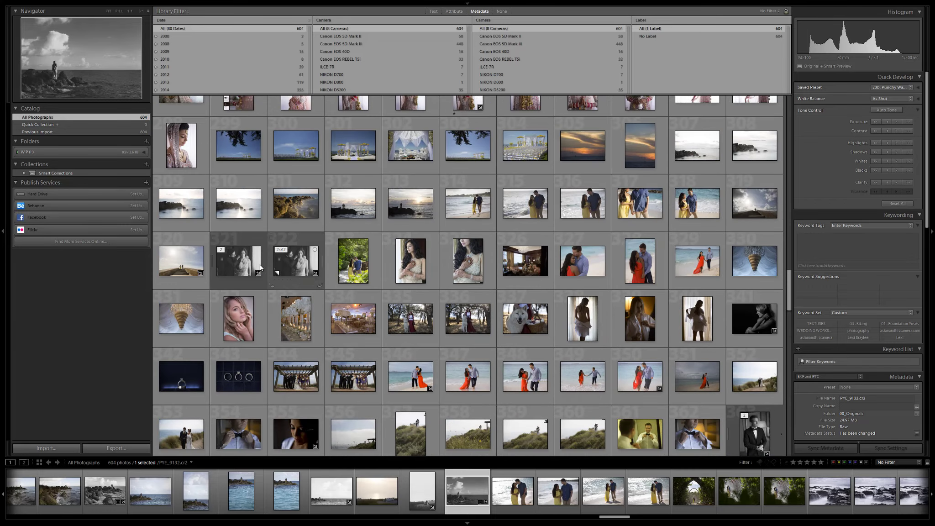
pyautogui.click(244, 264)
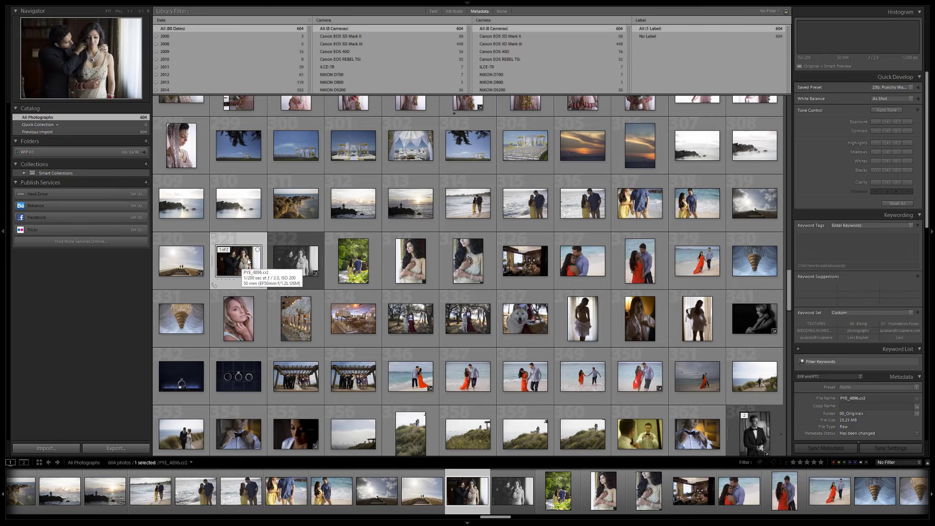
# - In Develop, try 01a and 01b, apply 10b. Soft Skin +, raise Exposure to +0.30, and compare before/after
pyautogui.press('d')
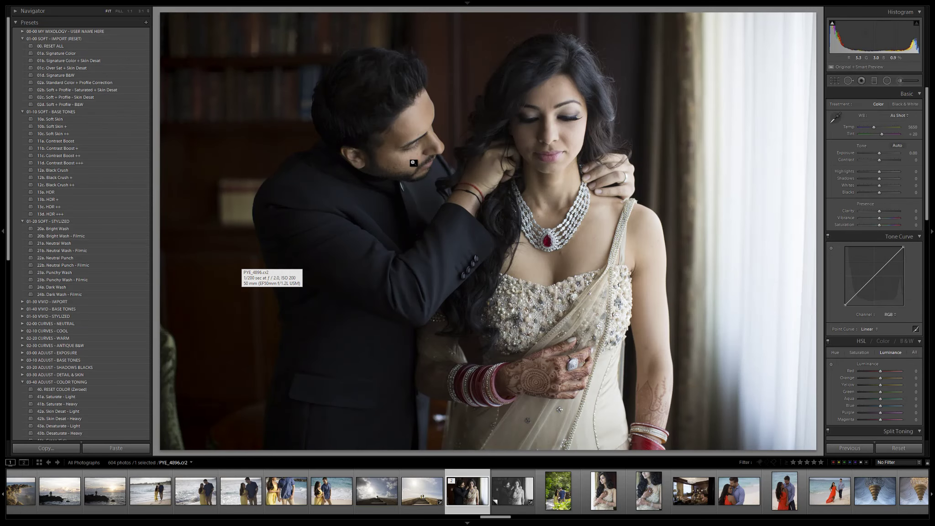
pyautogui.click(33, 53)
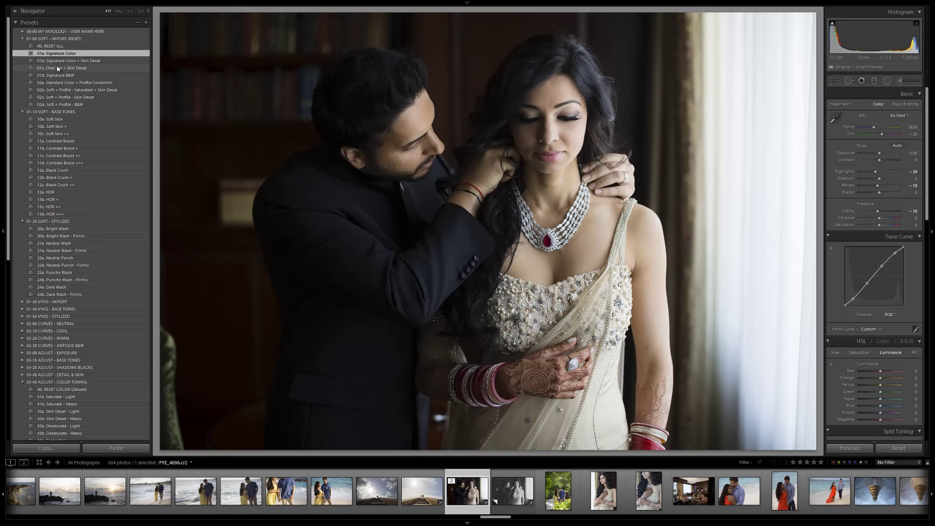
pyautogui.click(60, 62)
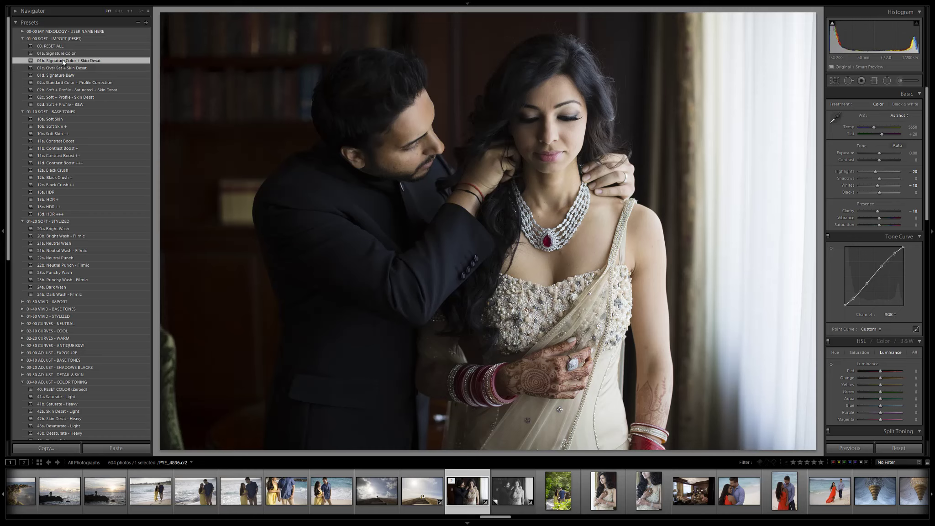
pyautogui.click(66, 54)
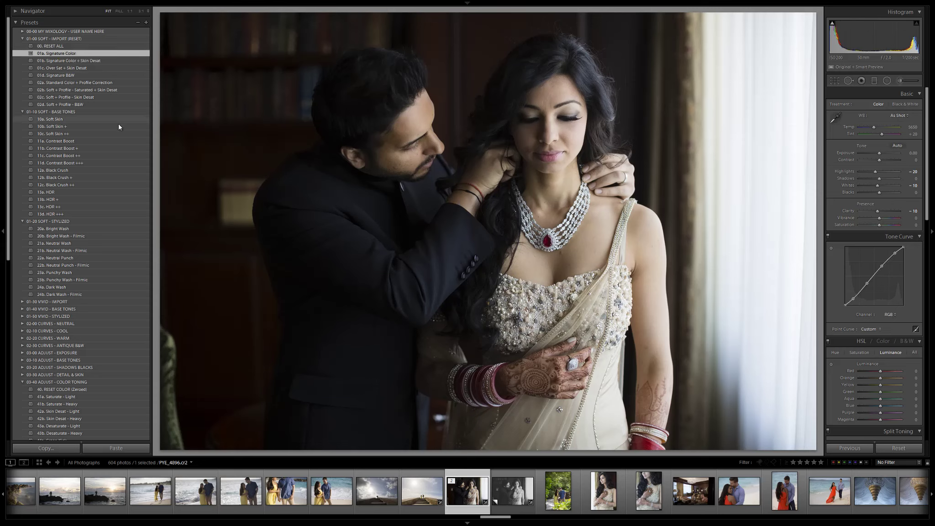
pyautogui.click(94, 127)
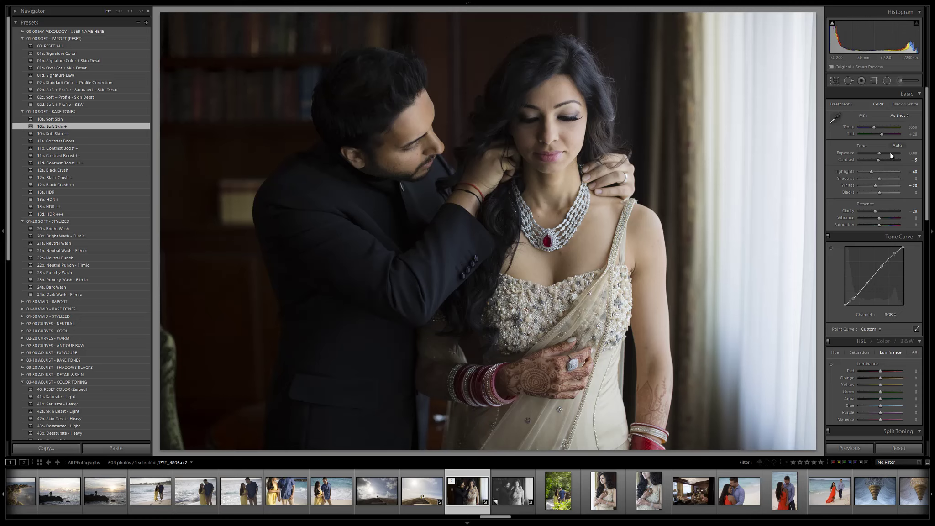
pyautogui.press('Up')
pyautogui.press('Up')
pyautogui.press('Up')
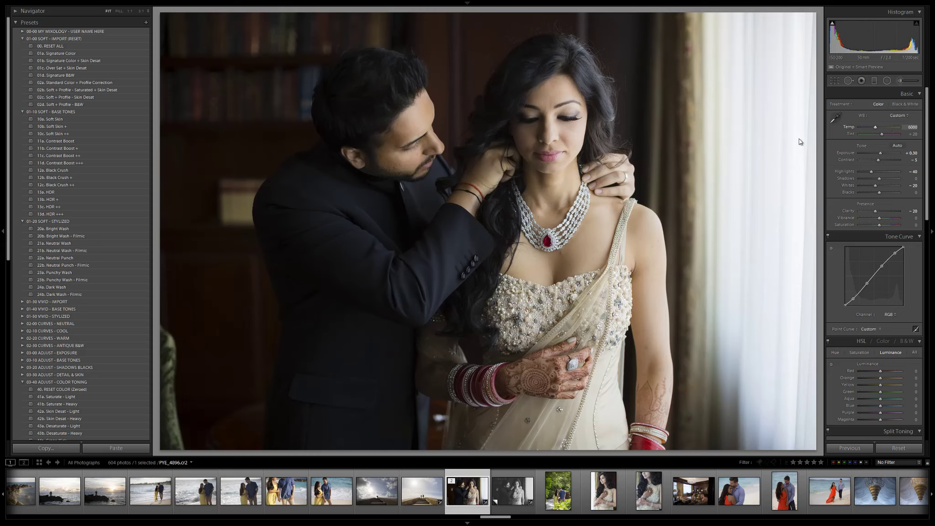
pyautogui.press('\\')
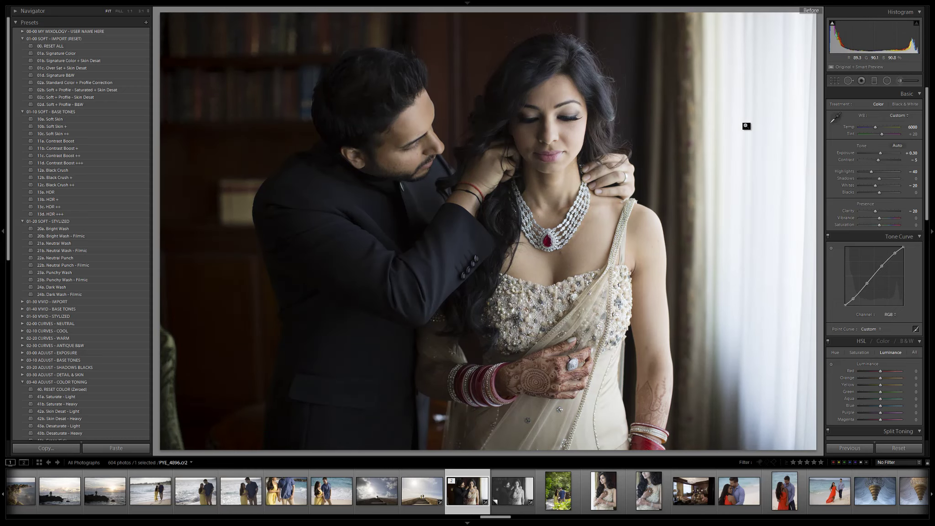
pyautogui.press('\\')
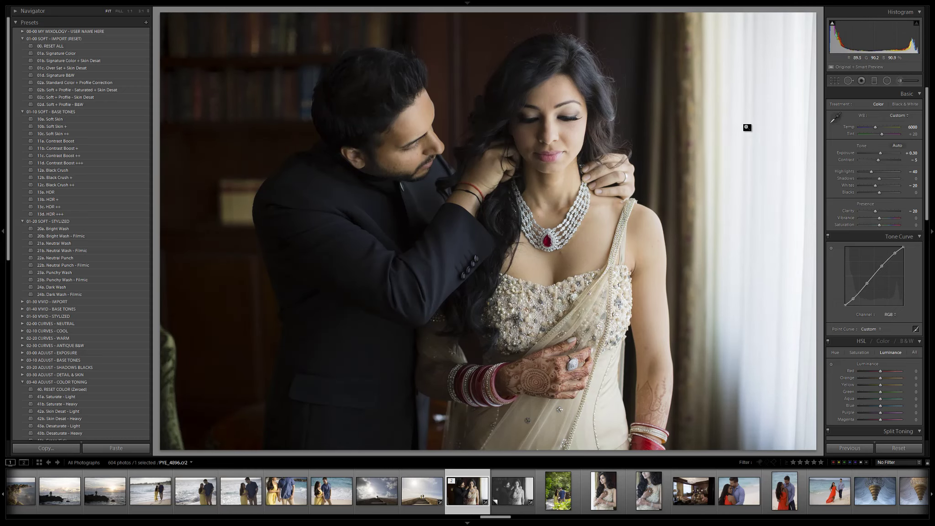
pyautogui.click(547, 121)
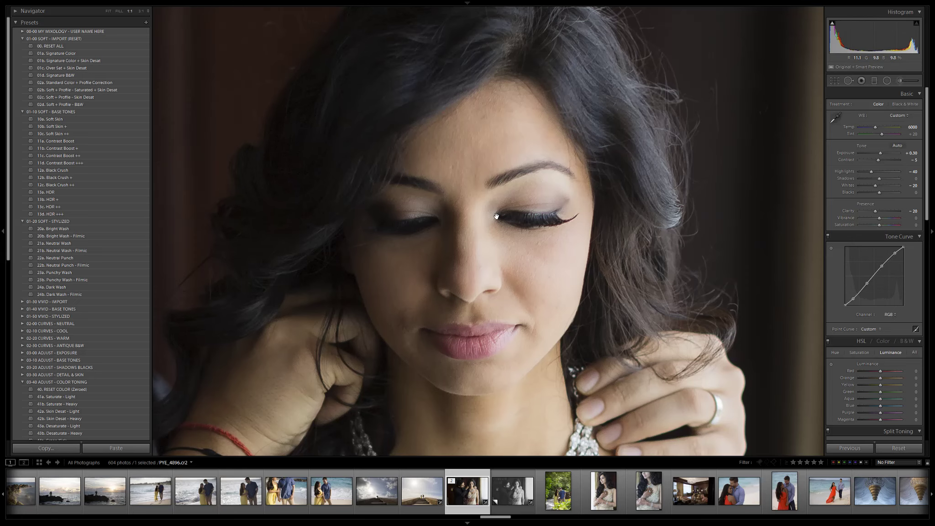
pyautogui.click(454, 231)
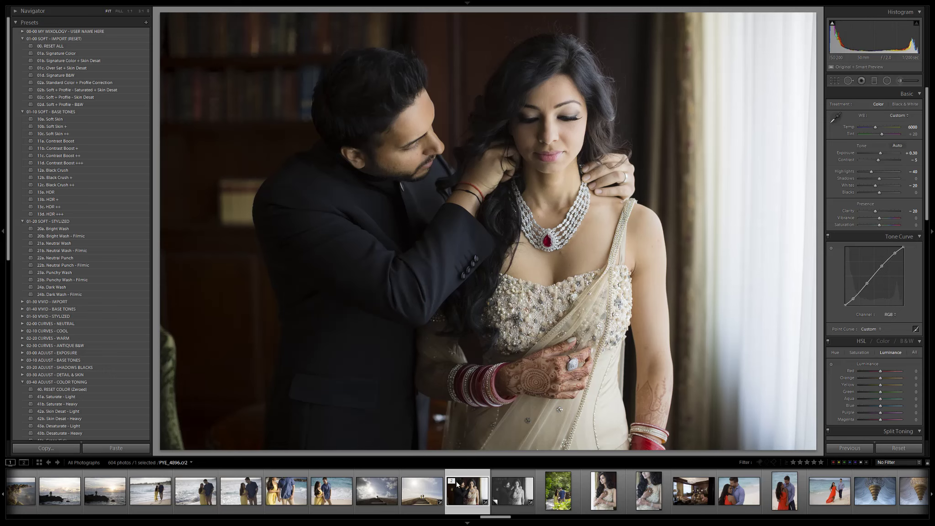
# - Create a virtual copy, apply 21b then 23b. Punchy Wash - Filmic, then 10b and 10c. Soft Skin ++
pyautogui.hotkey('ctrl', "'")
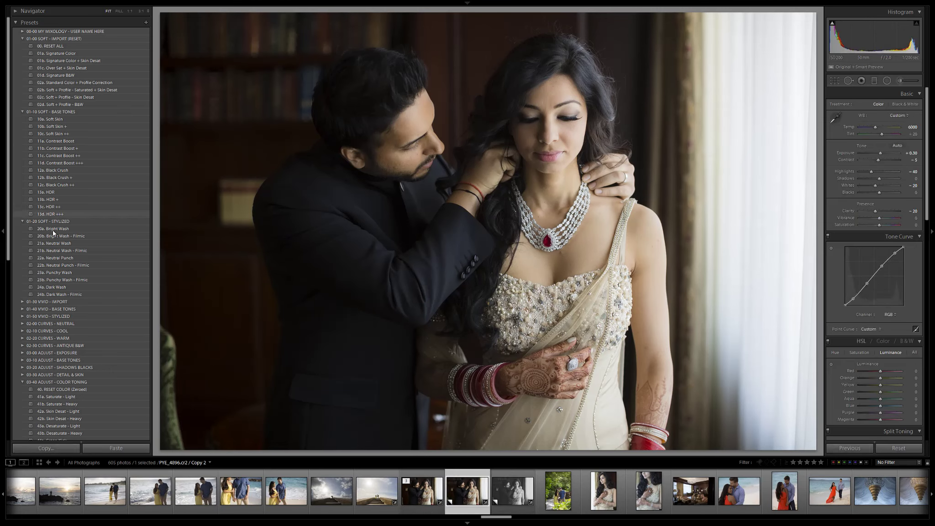
pyautogui.click(89, 250)
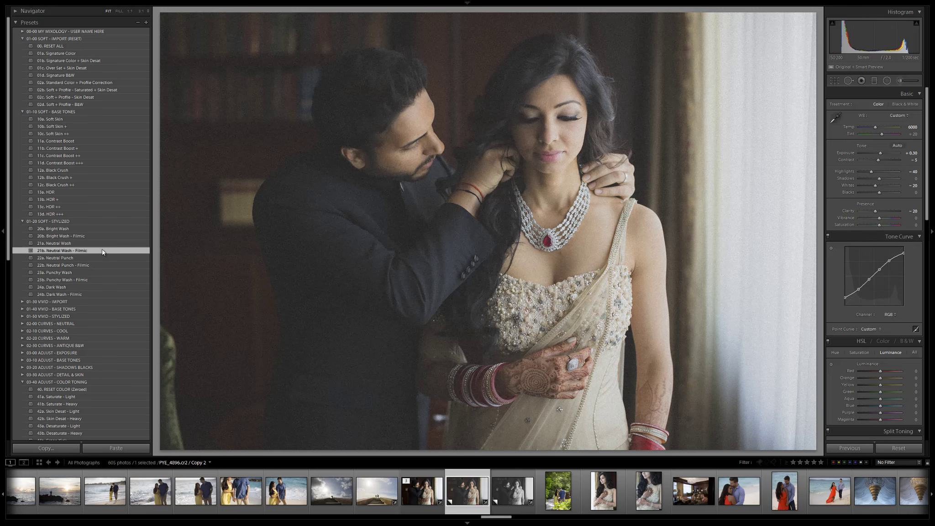
pyautogui.click(84, 279)
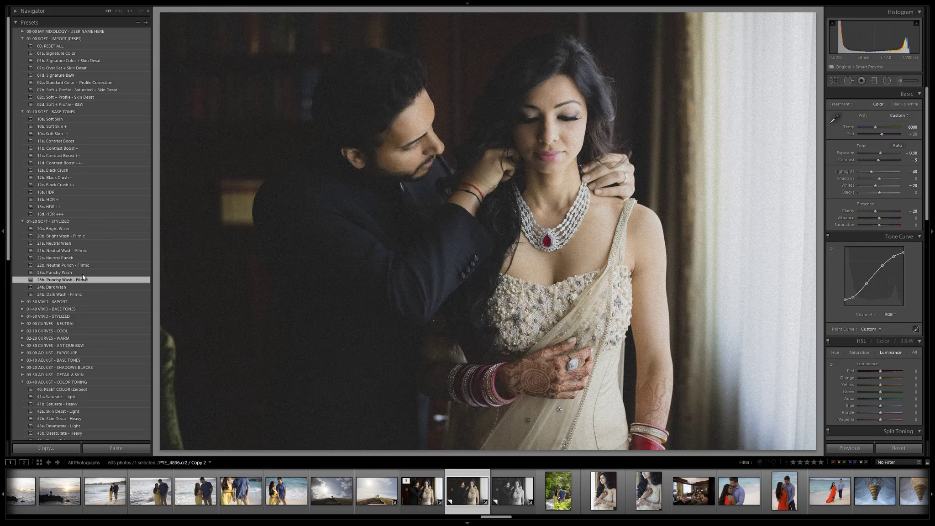
pyautogui.click(74, 126)
pyautogui.click(75, 133)
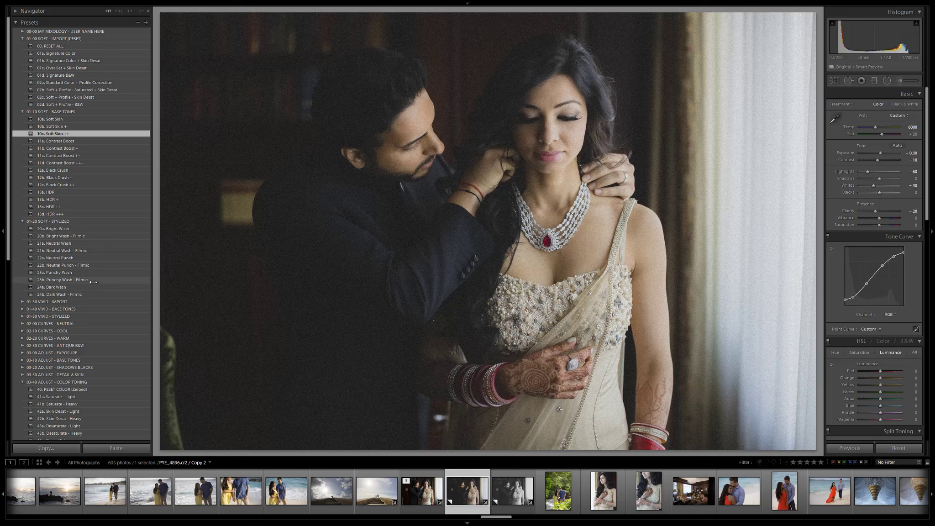
# - Compare the 24a–24d Vintage Punch warm curve presets, ending on 24a. Vintage Punch - Amber
pyautogui.click(21, 339)
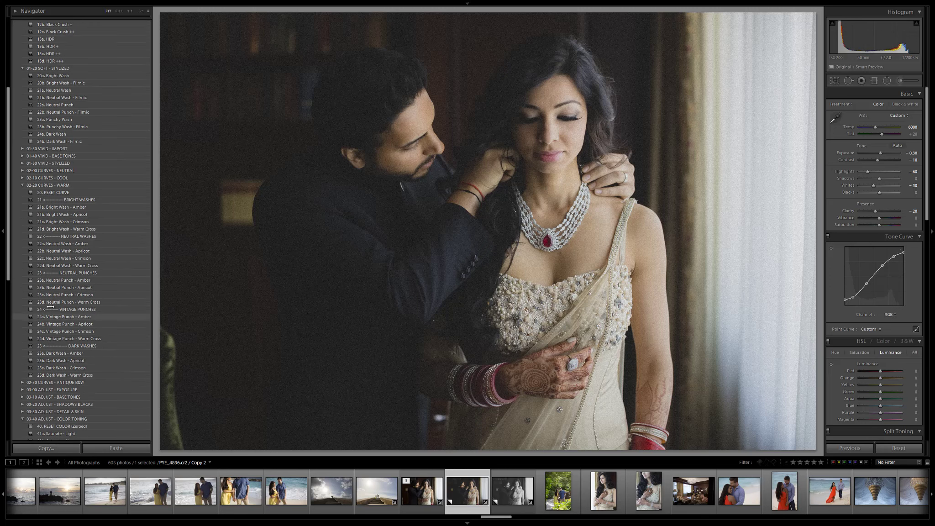
pyautogui.click(76, 316)
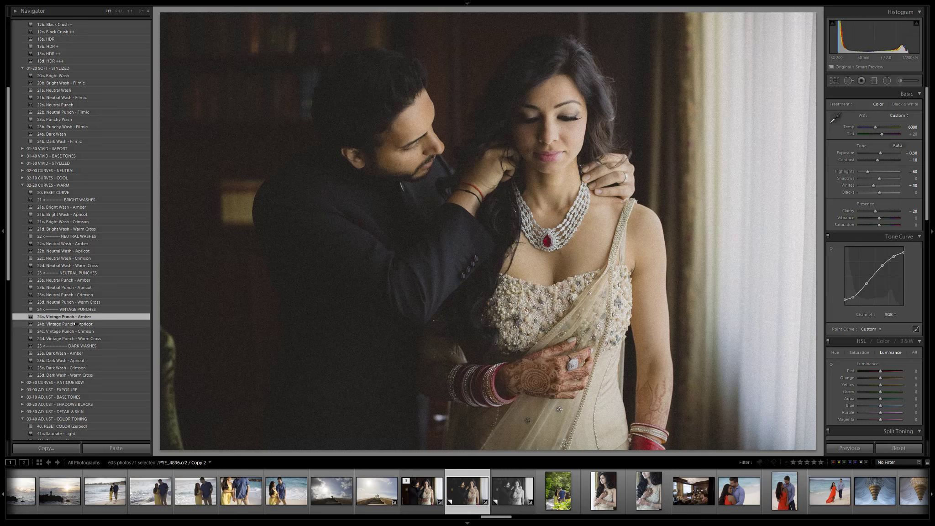
pyautogui.click(76, 324)
pyautogui.click(76, 330)
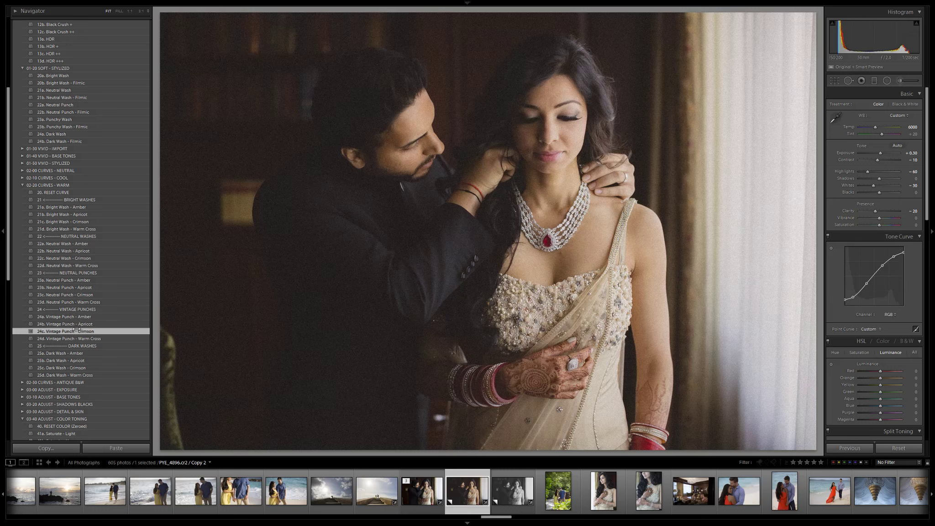
pyautogui.click(74, 338)
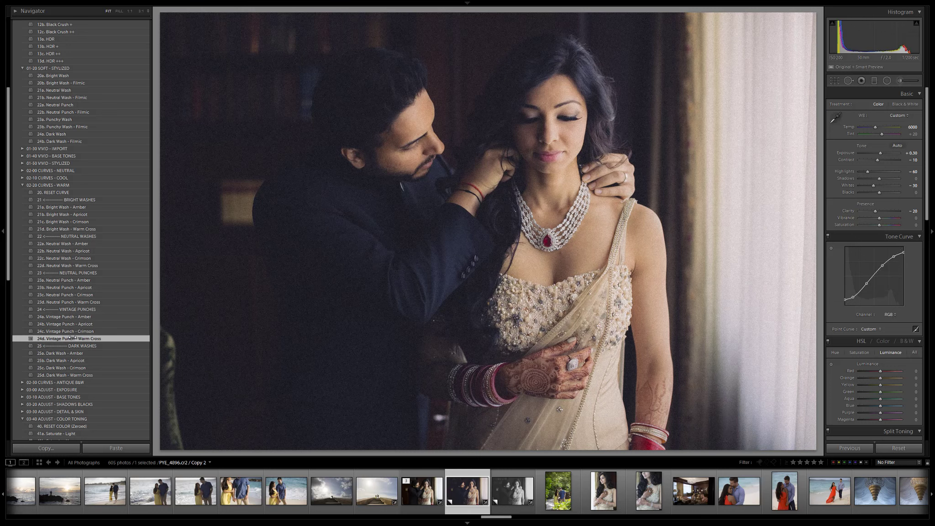
pyautogui.click(87, 317)
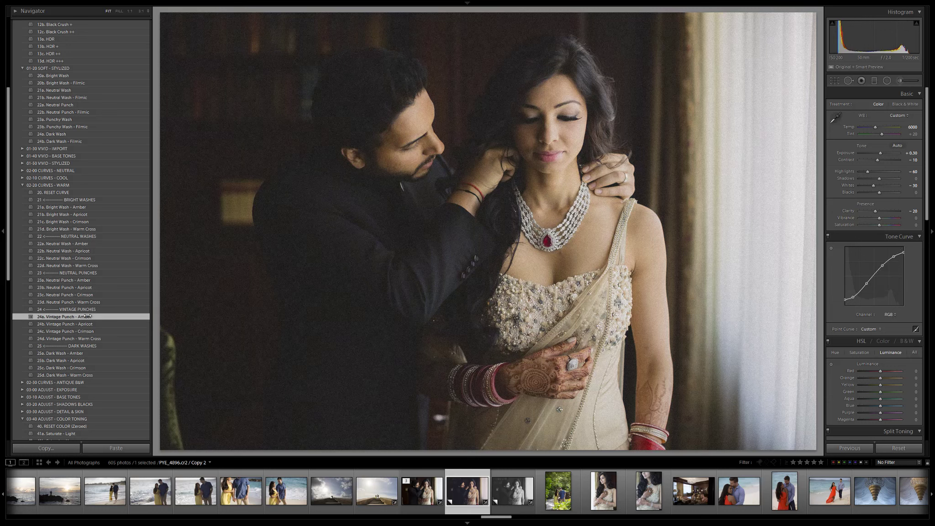
# - Collapse the warm curves group and apply 00. RESET ALL to restore default develop settings
pyautogui.click(23, 184)
pyautogui.scroll(5, 57, 264)
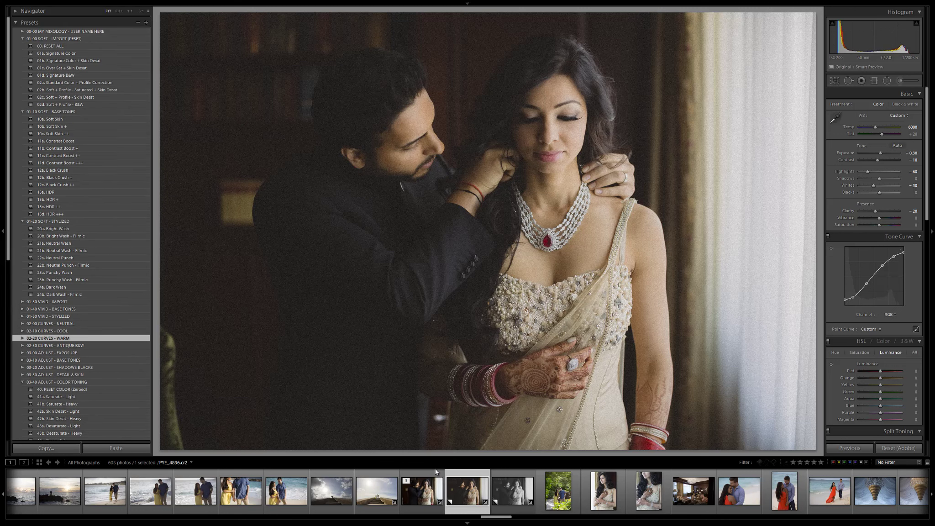
pyautogui.click(69, 45)
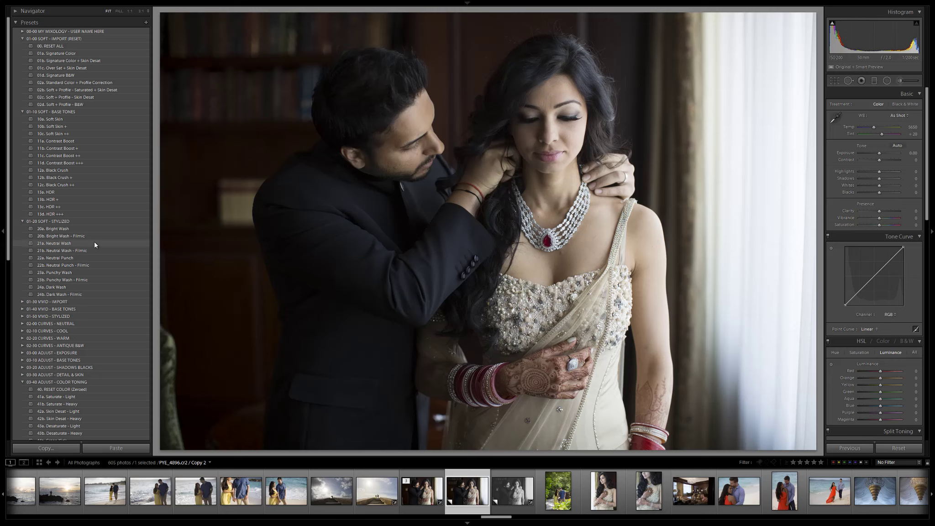
# - Apply 01a. Signature Color then 10b. Soft Skin + to the reset copy, then switch applications
pyautogui.click(63, 54)
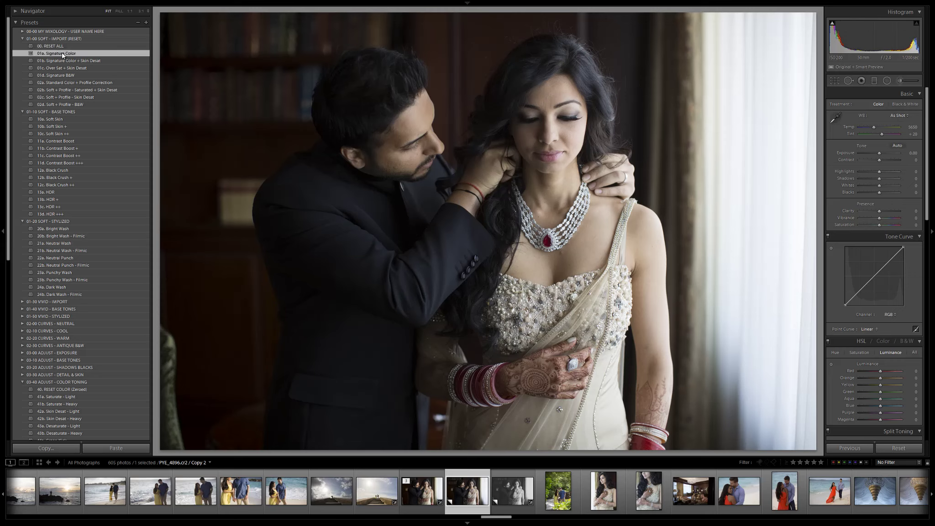
pyautogui.click(82, 126)
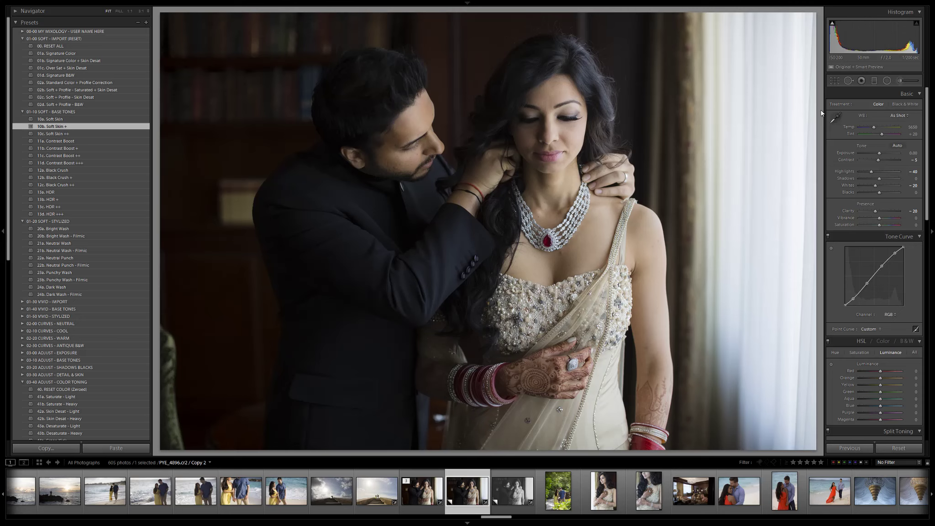
pyautogui.hotkey('alt', 'Tab')
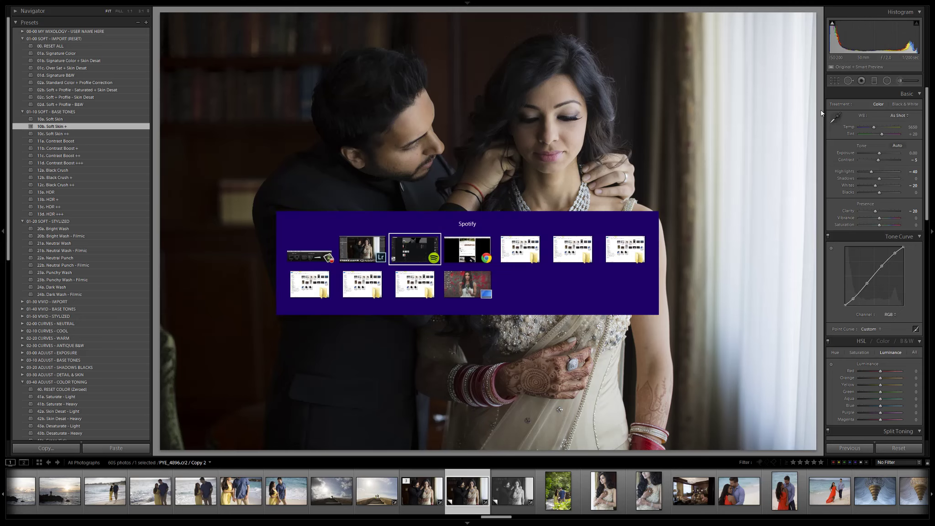